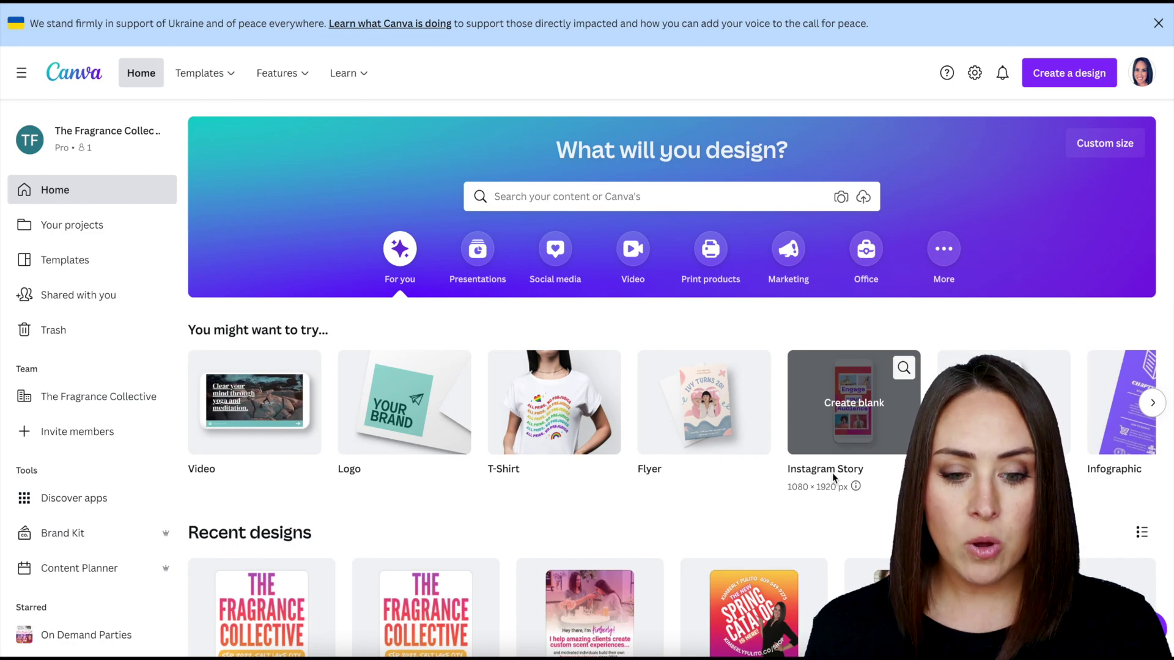
Create a new custom-size Canva design of 1920 × 500 px.
click(1076, 77)
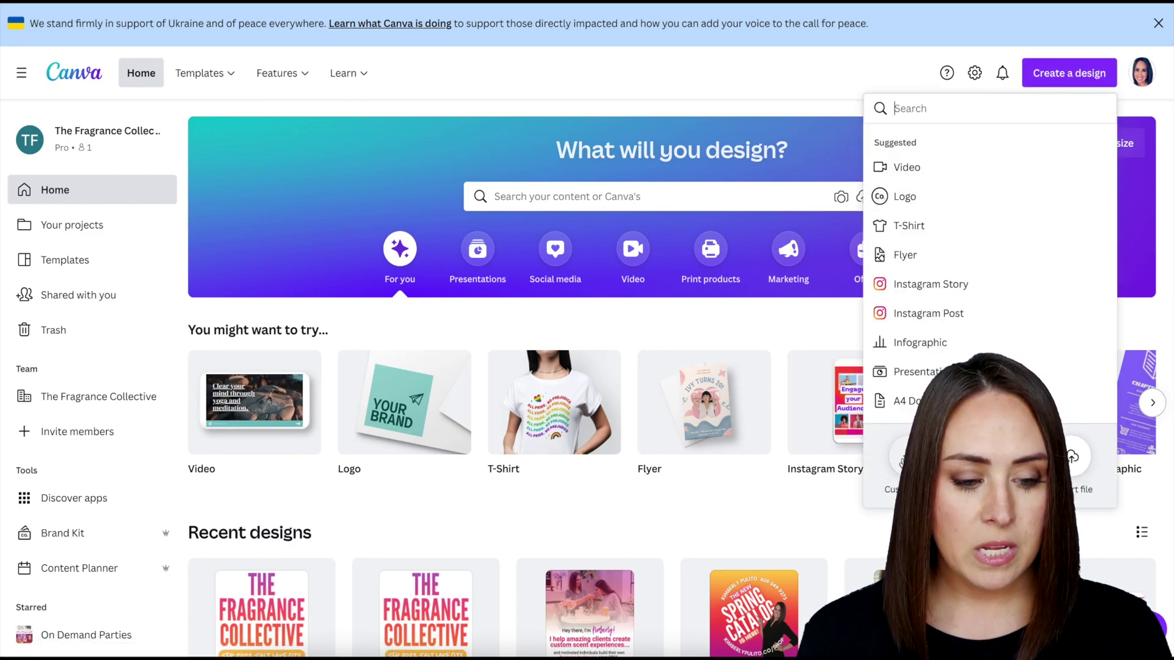
click(904, 459)
text(19)
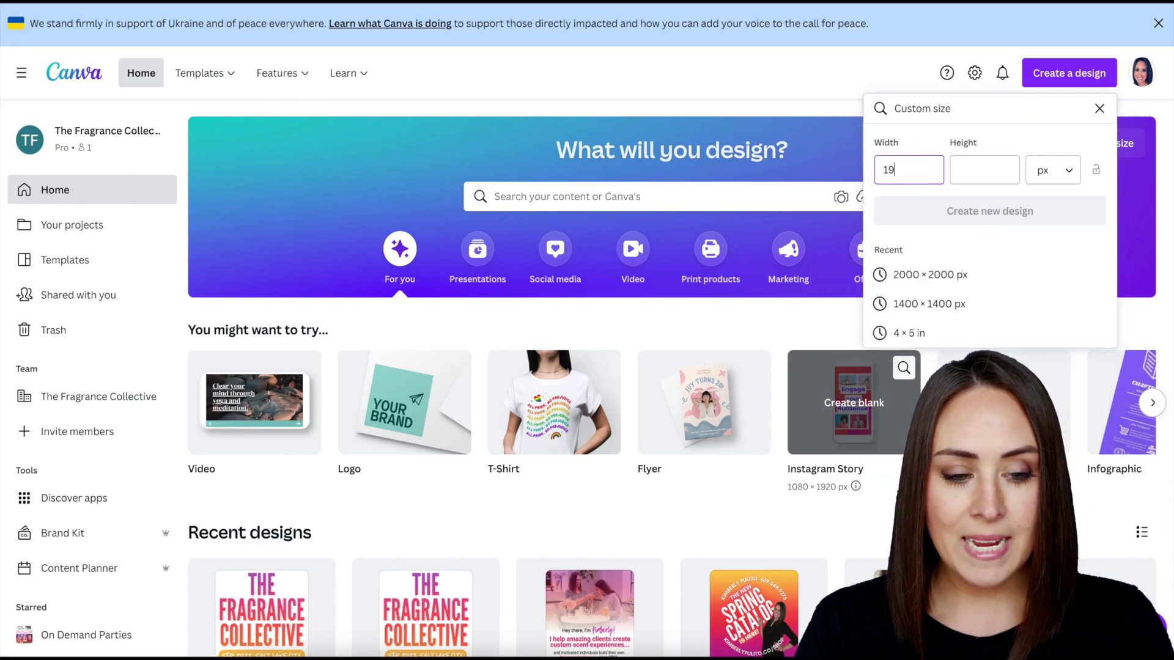
text(20)
click(985, 170)
text(50)
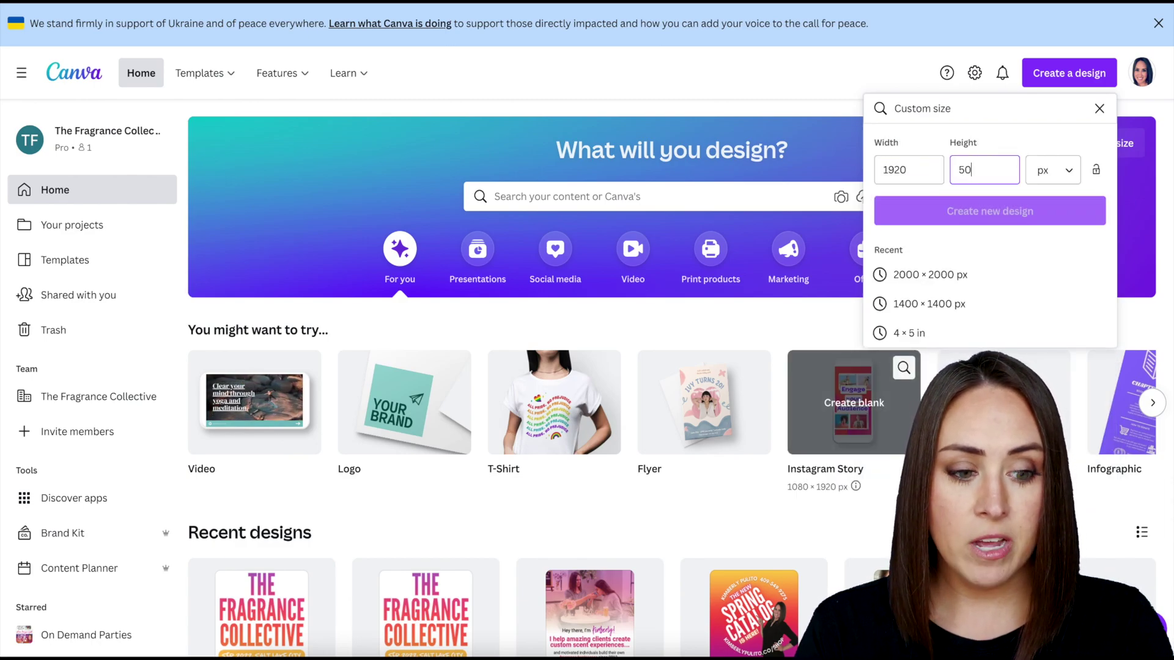
text(0)
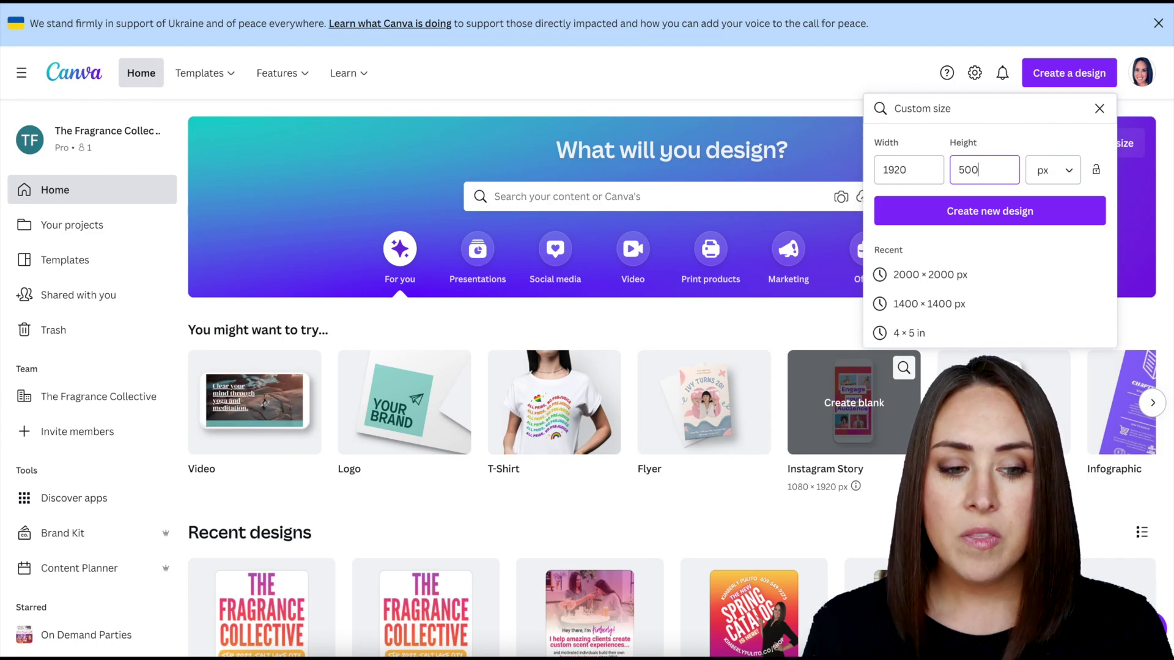
click(1004, 214)
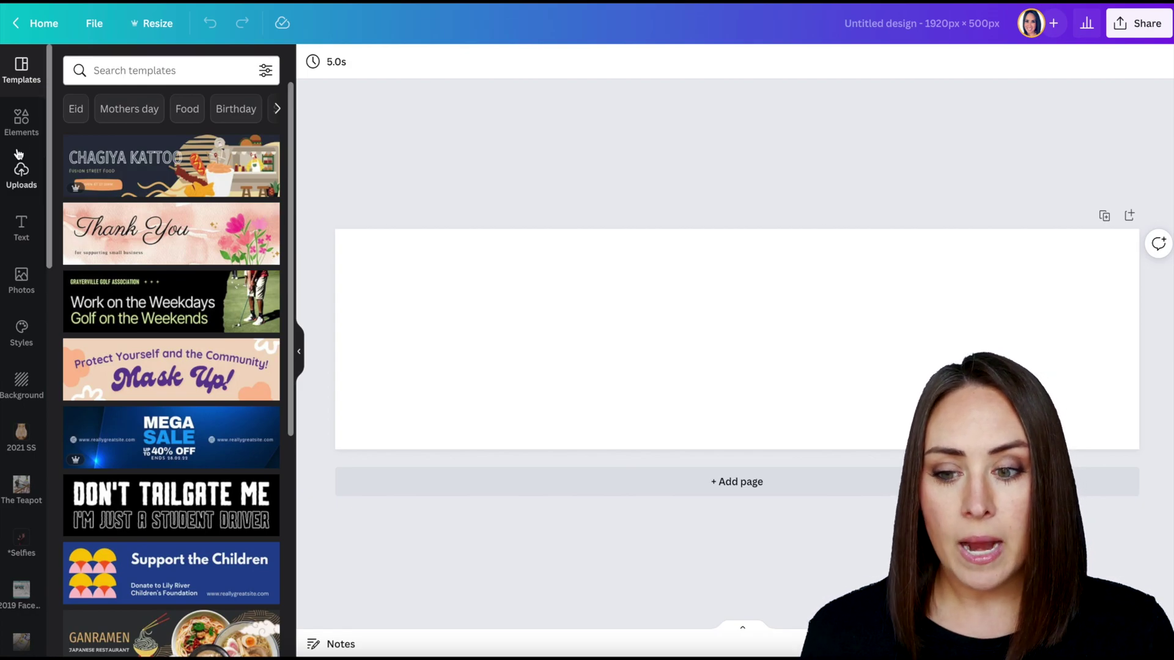
Add a circle frame, fill it with a Selfies photo, and enlarge it at the banner's left end.
click(22, 131)
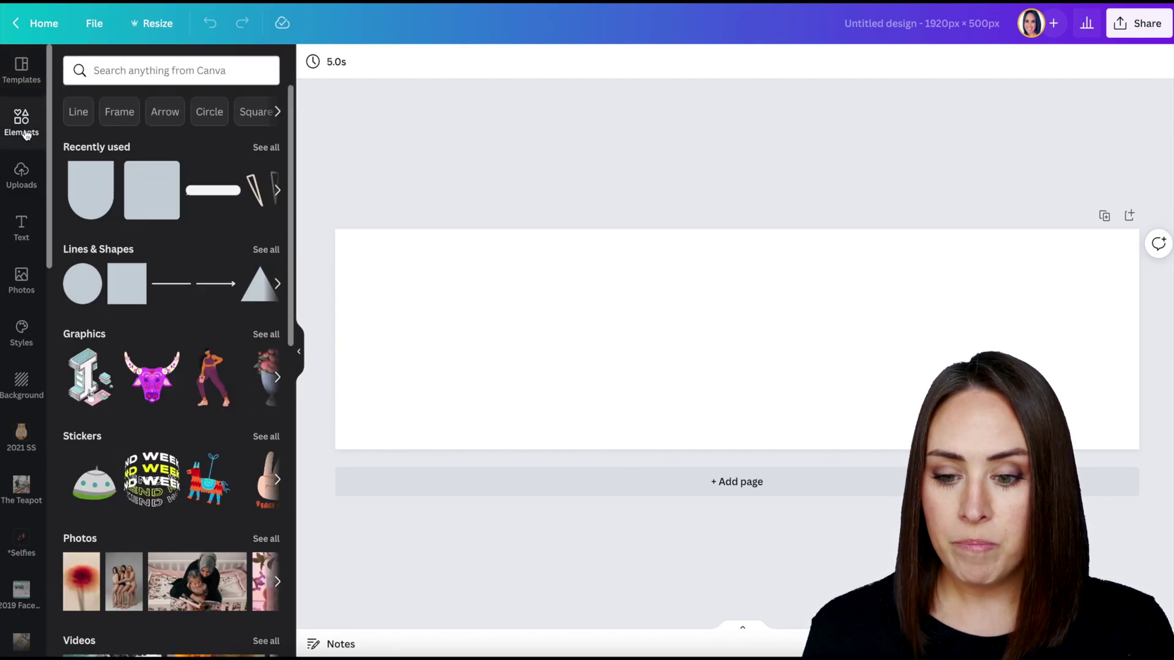
scroll(144, 435, down, 10)
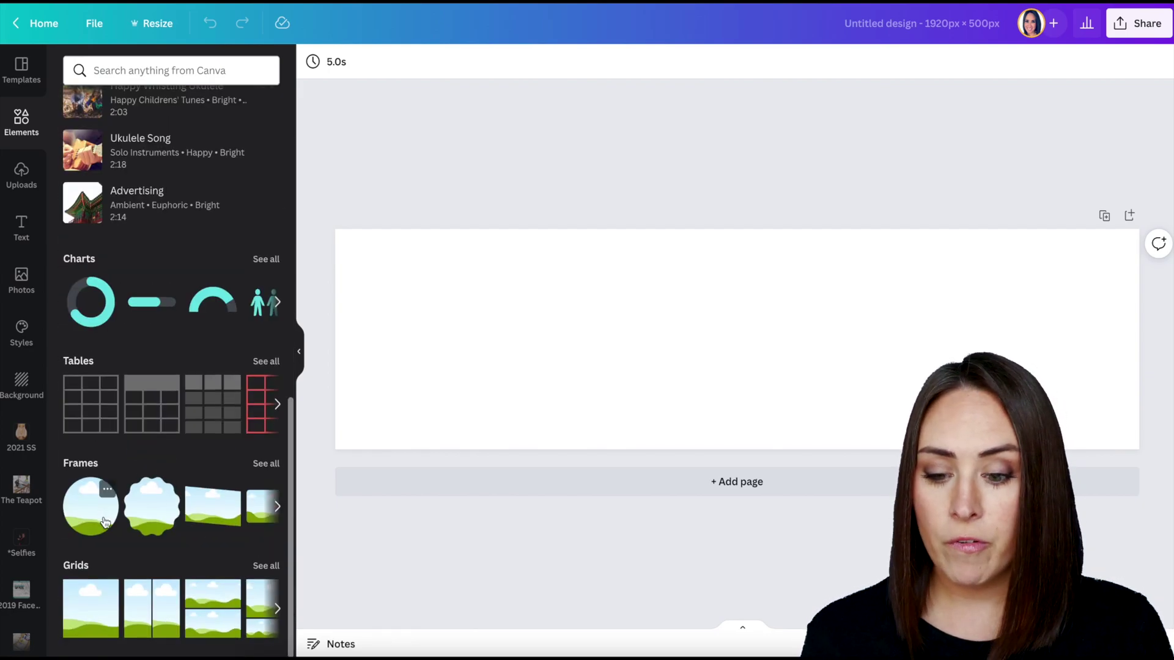
click(84, 515)
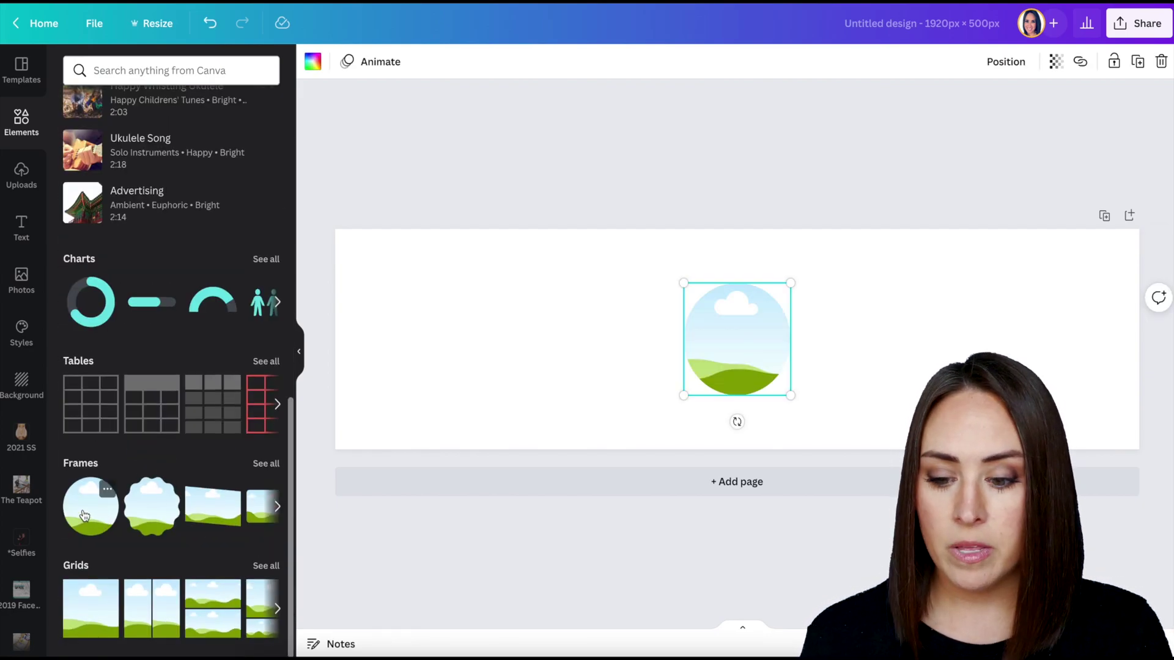
click(21, 542)
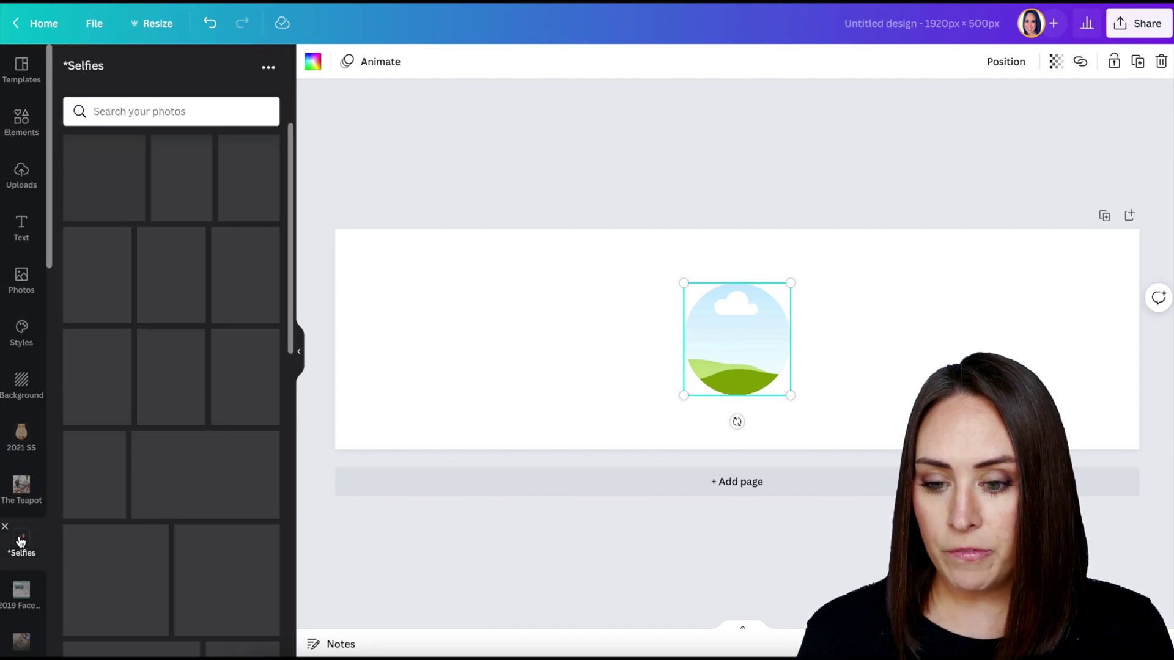
drag(117, 171, 729, 350)
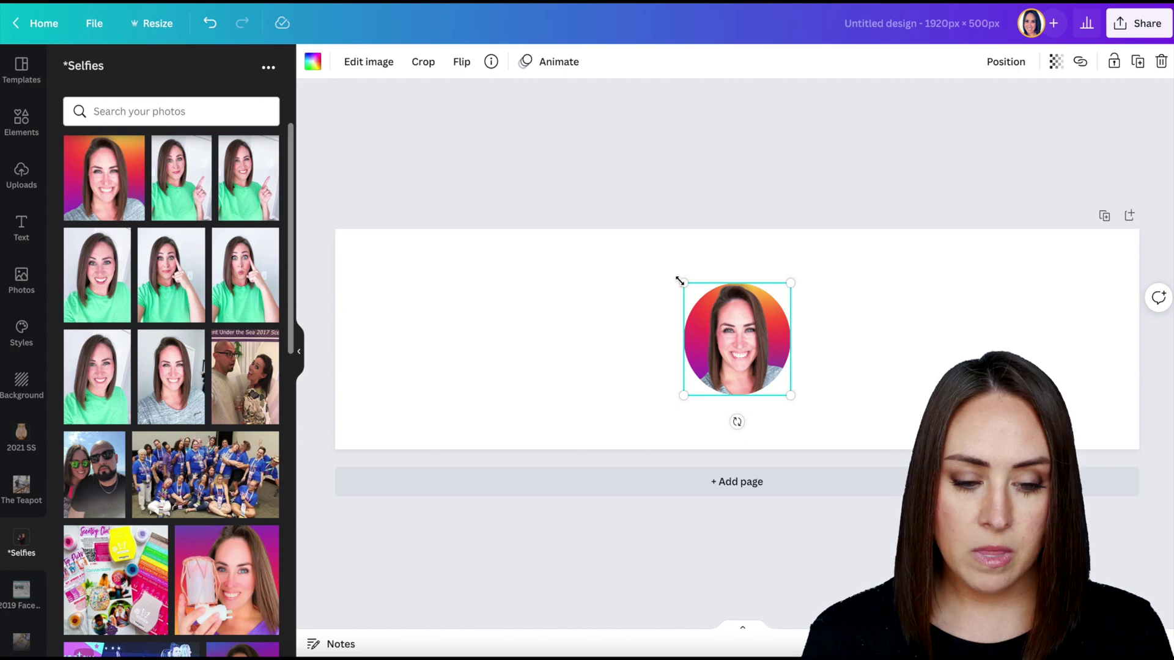
drag(680, 280, 615, 223)
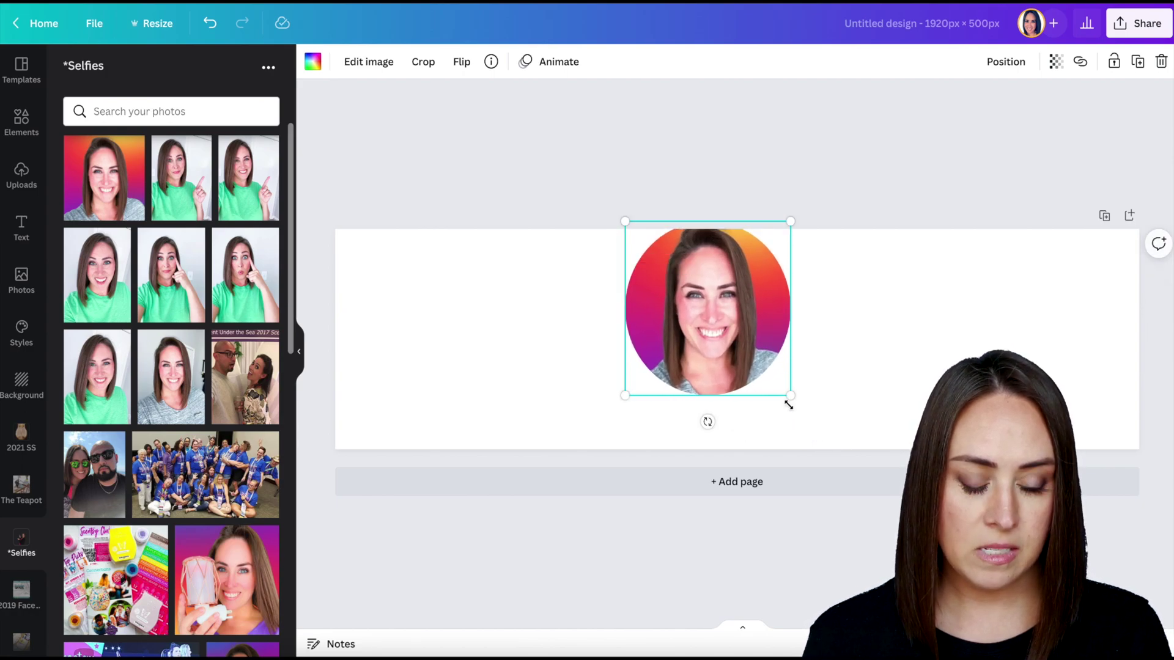
drag(789, 405, 489, 359)
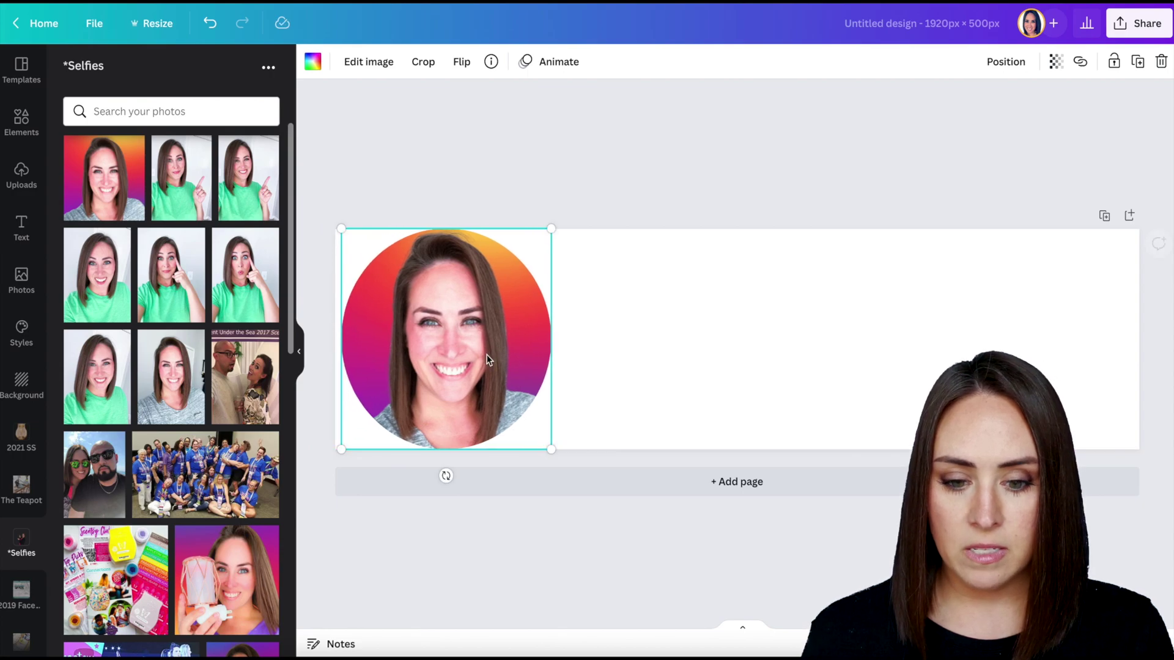
Add a subheading with the person's name, scale it up large, and place it beside the photo.
click(21, 227)
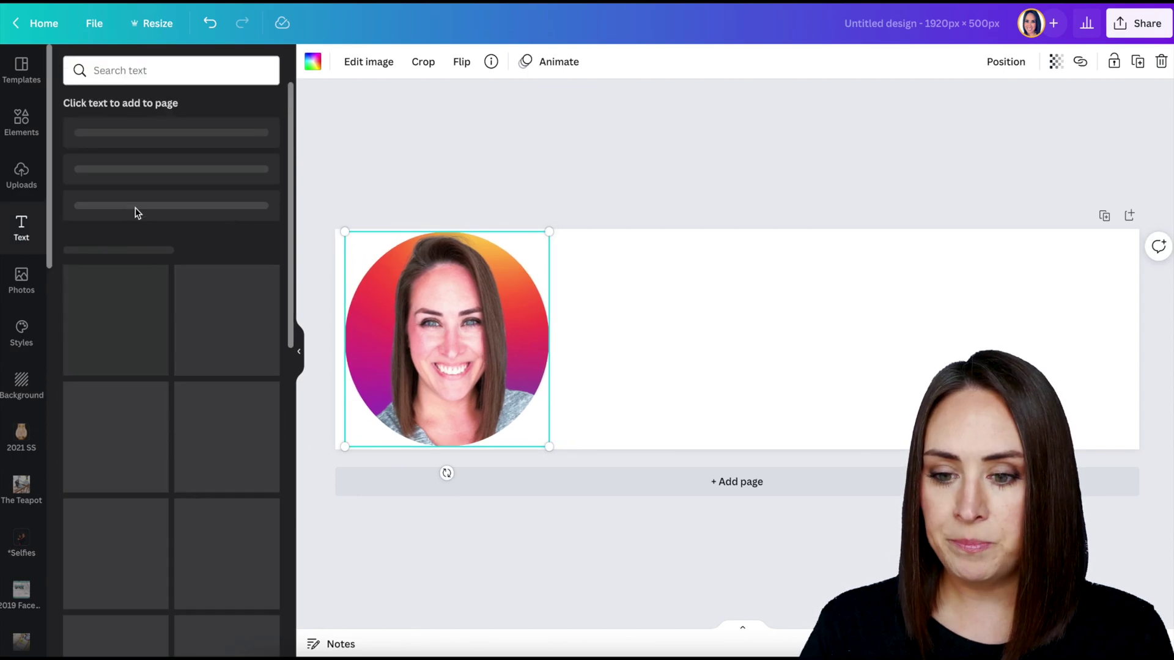
click(136, 195)
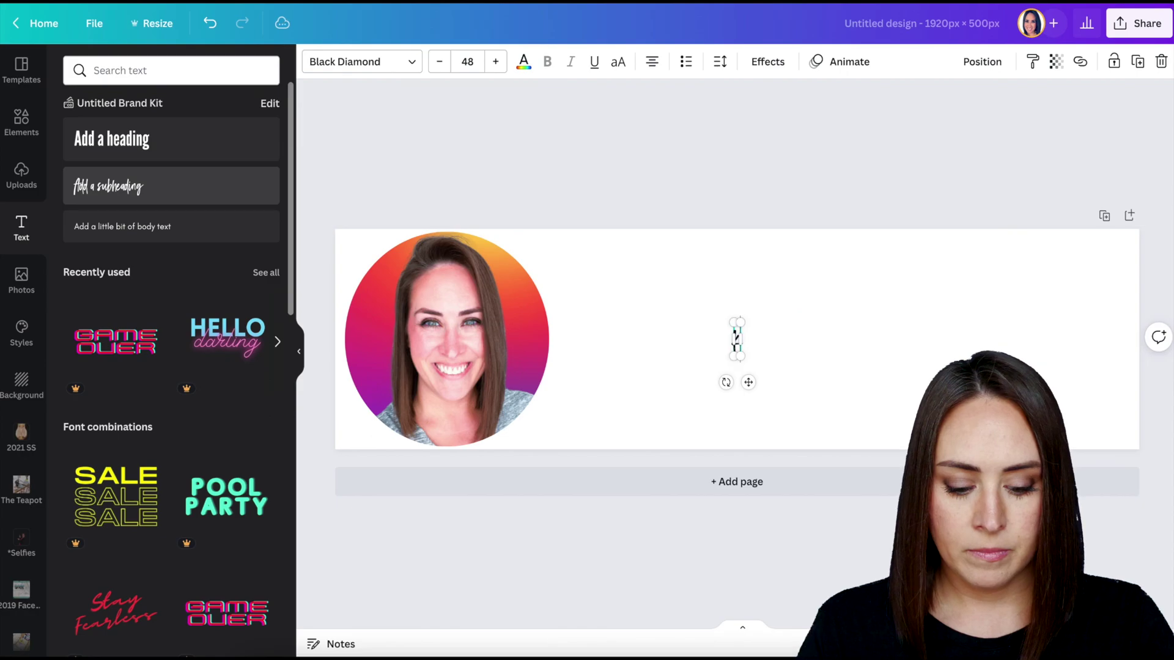
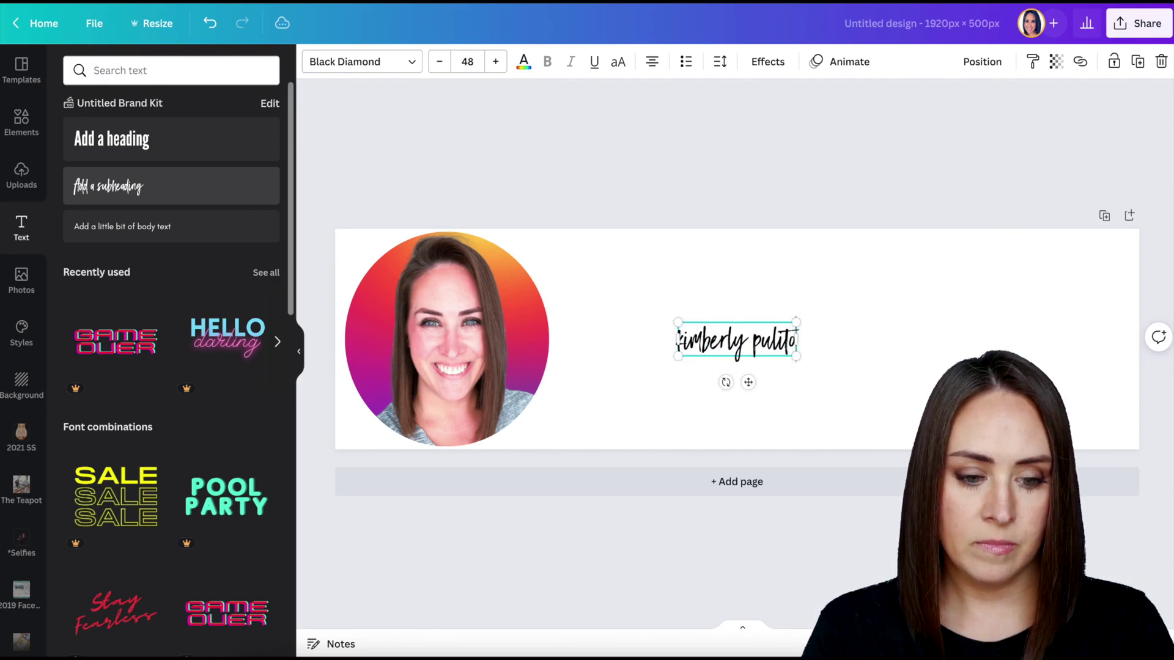
drag(796, 322, 1085, 265)
click(980, 162)
drag(983, 293, 876, 312)
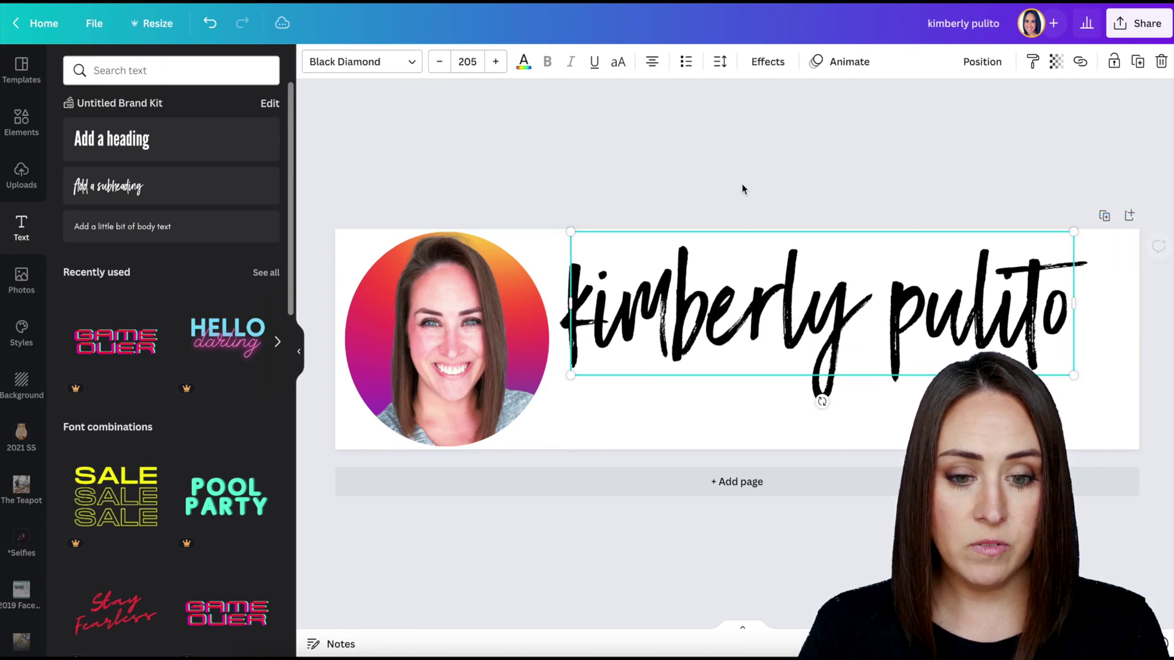
Recolour the name text pink-red from the colour palette.
click(533, 66)
click(78, 243)
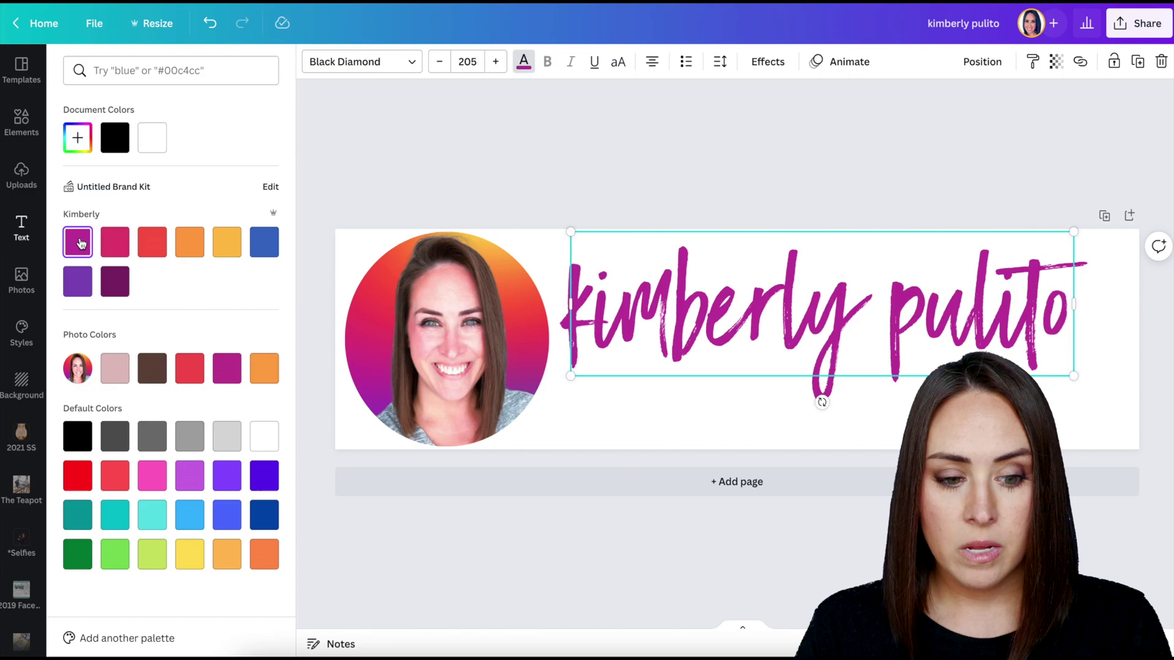
click(116, 245)
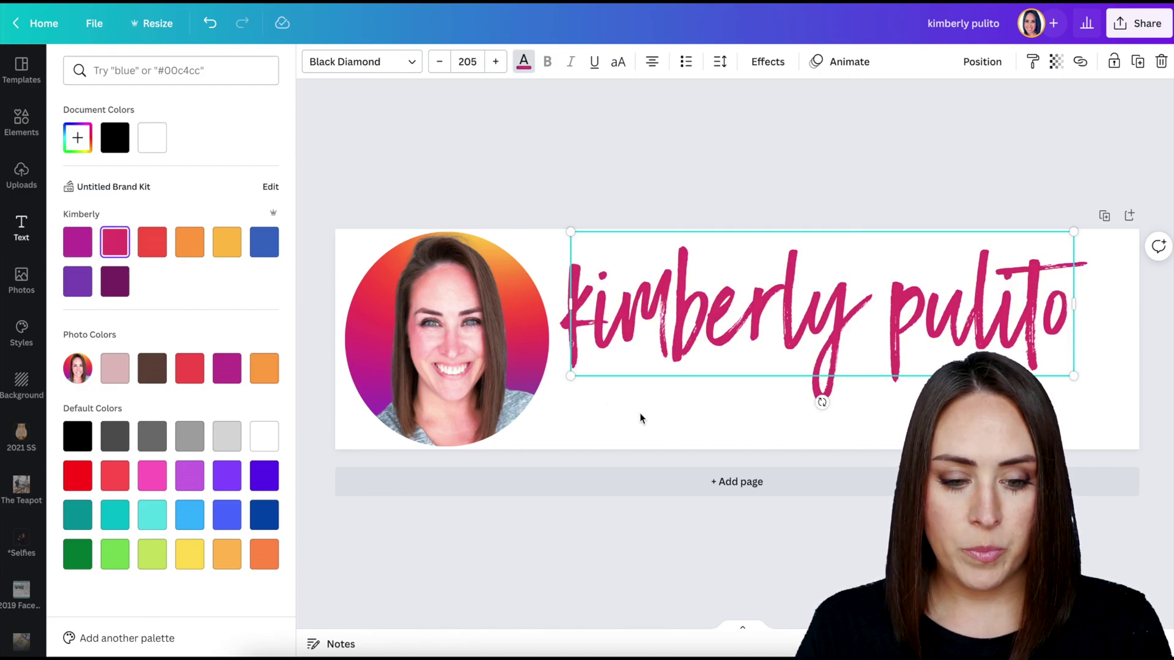
Add an 'Independent Scentsy Consultant' subtitle in bold uppercase with wider letter spacing.
key(Escape)
click(112, 228)
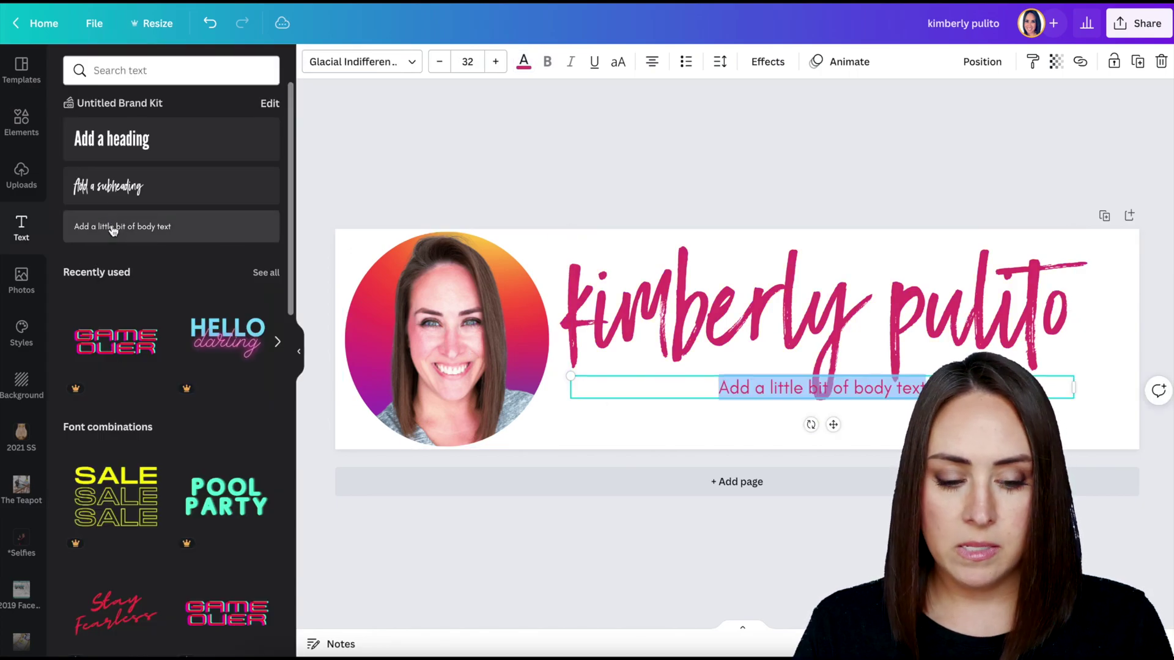
text(Inside)
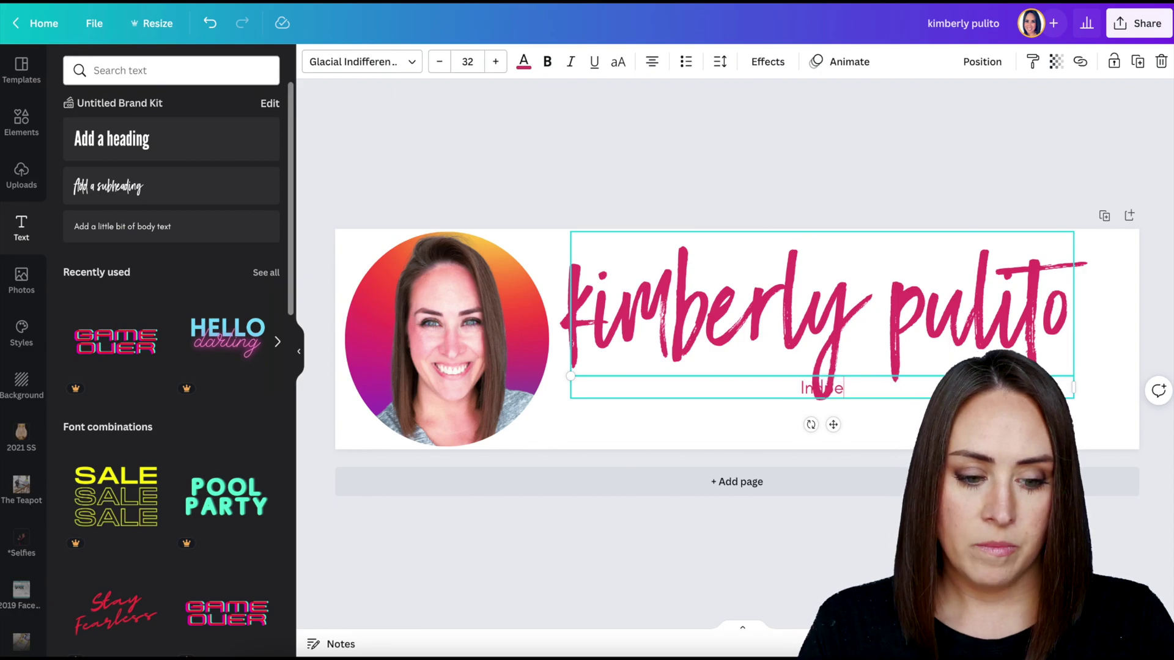
text(ndent Scentsy Consultant)
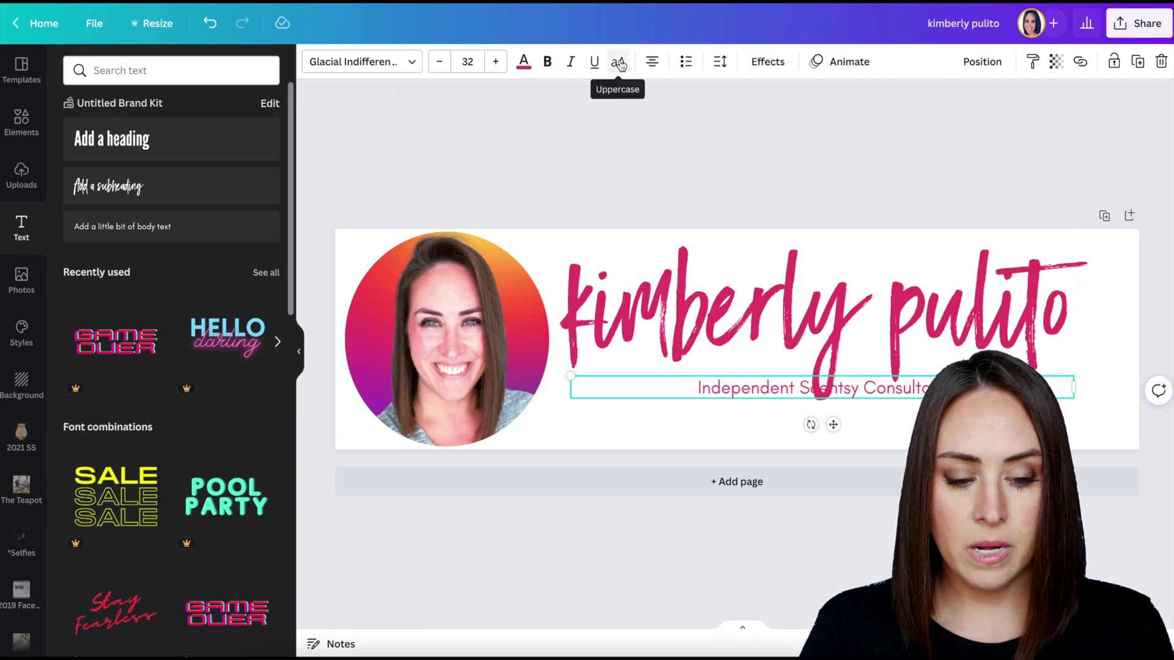
click(619, 63)
click(547, 67)
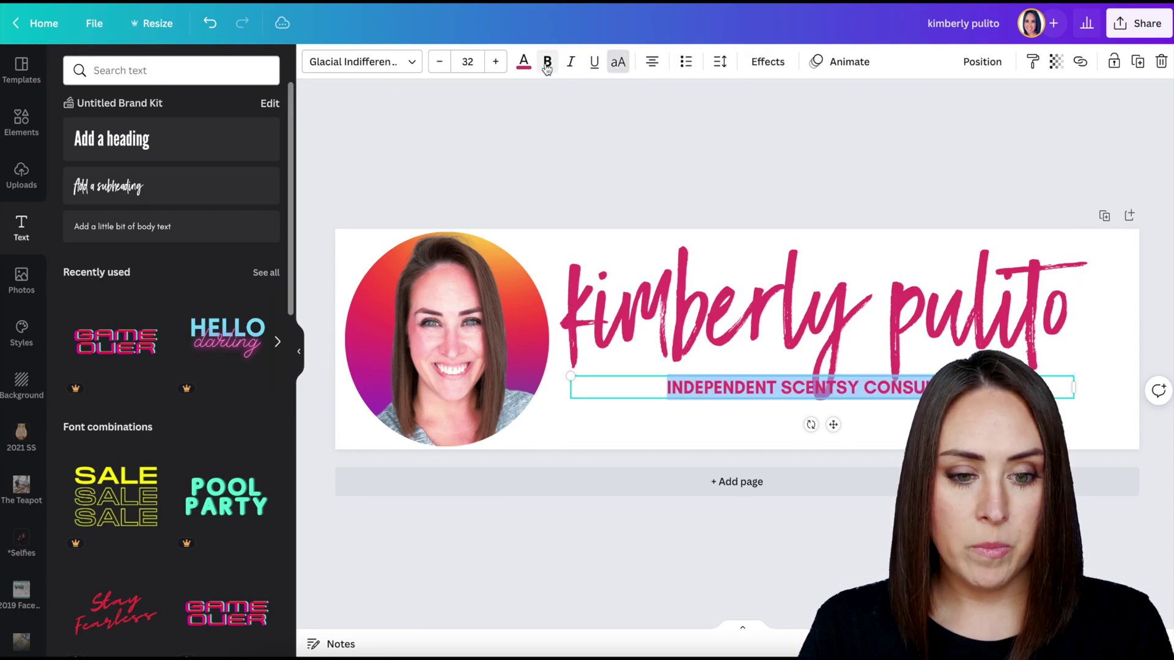
click(719, 64)
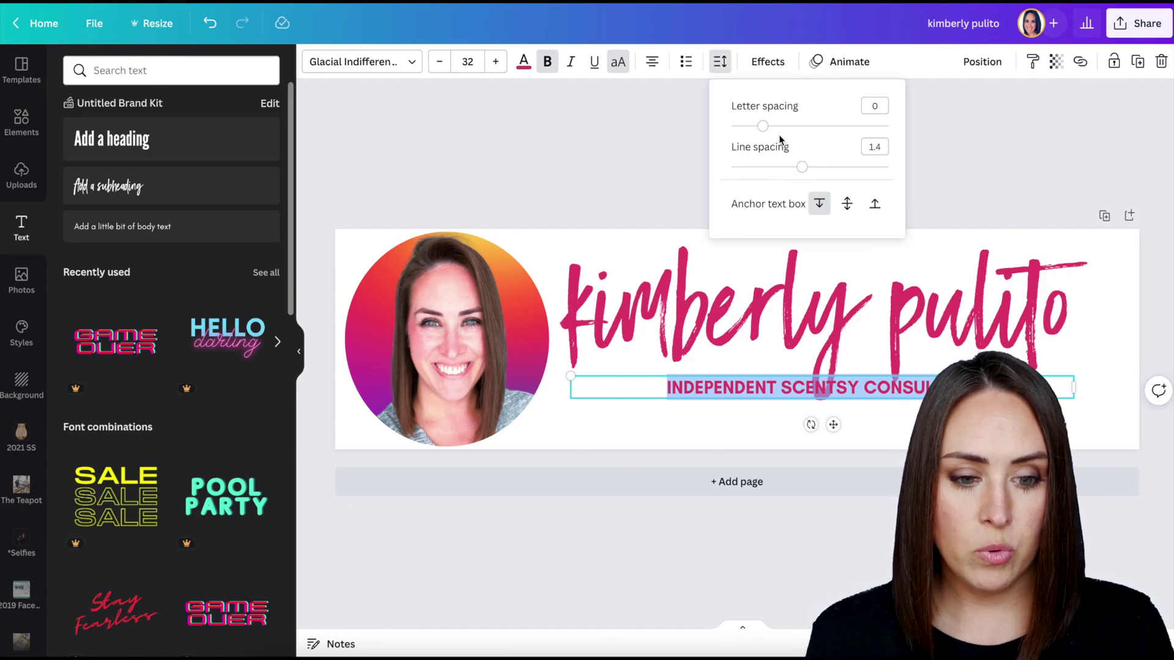
drag(765, 132, 789, 130)
key(Escape)
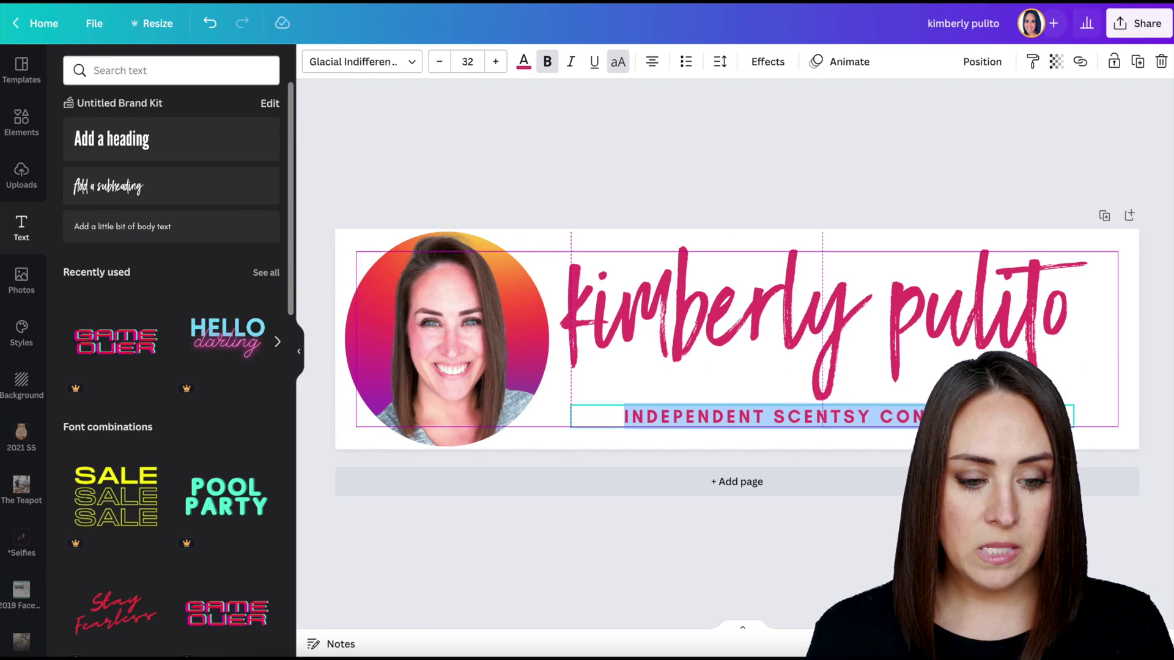
Duplicate the subtitle below and replace its text with the website address.
click(864, 140)
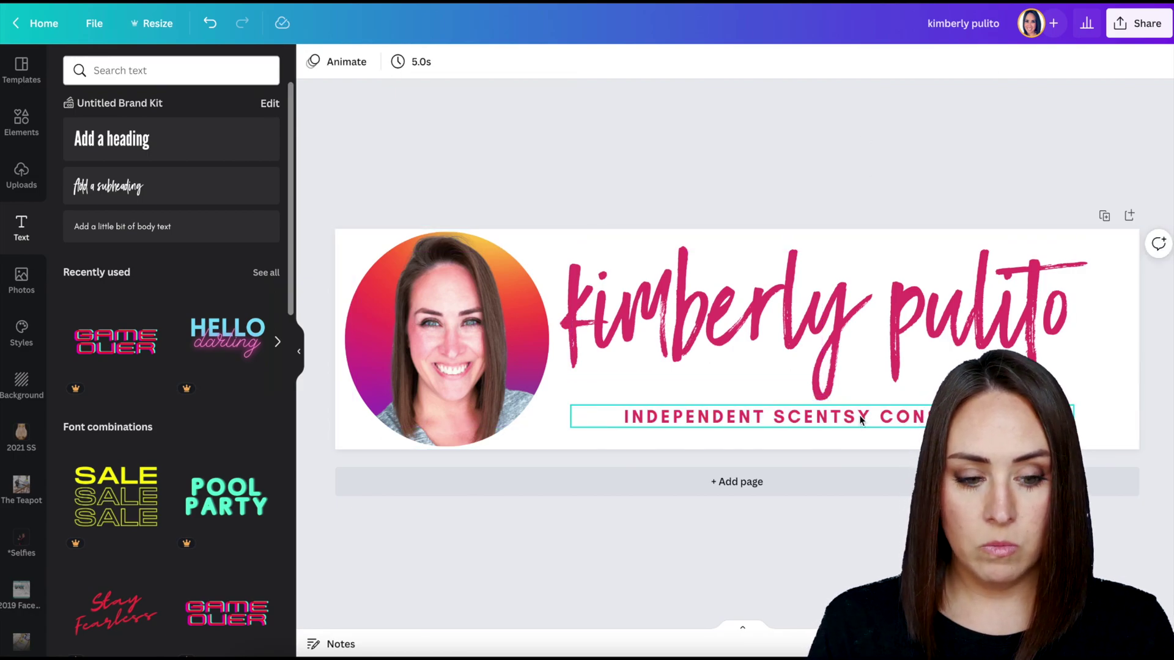
click(860, 420)
drag(855, 426, 846, 437)
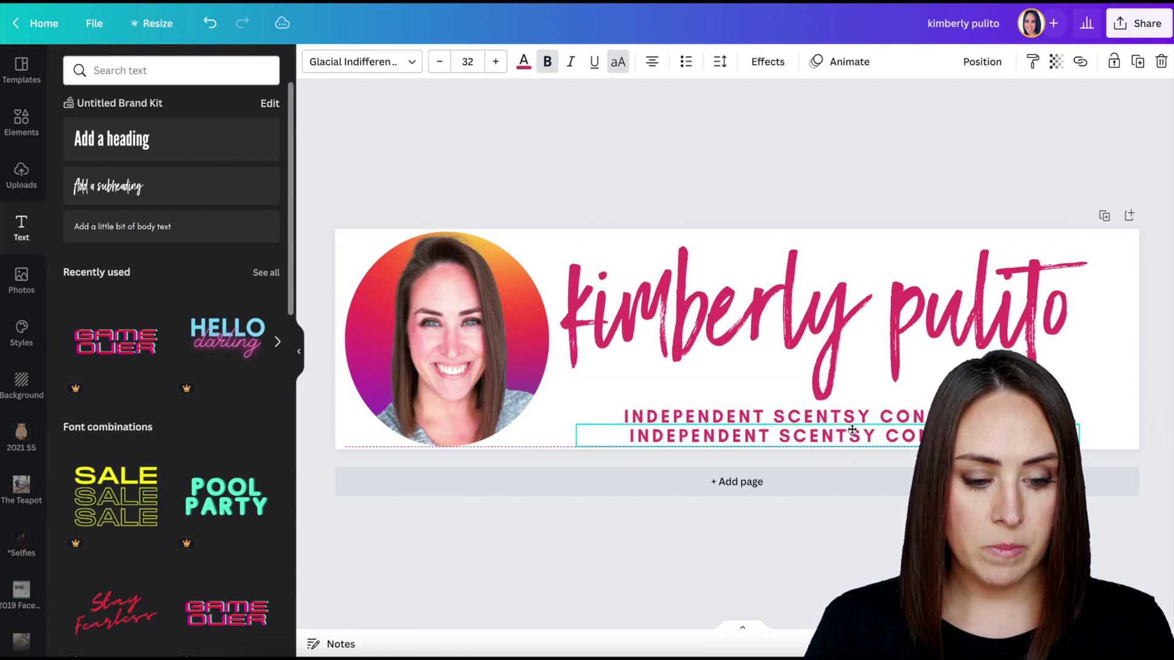
double_click(846, 437)
key(ctrl+a)
key(ctrl+v)
text(RLY.COM)
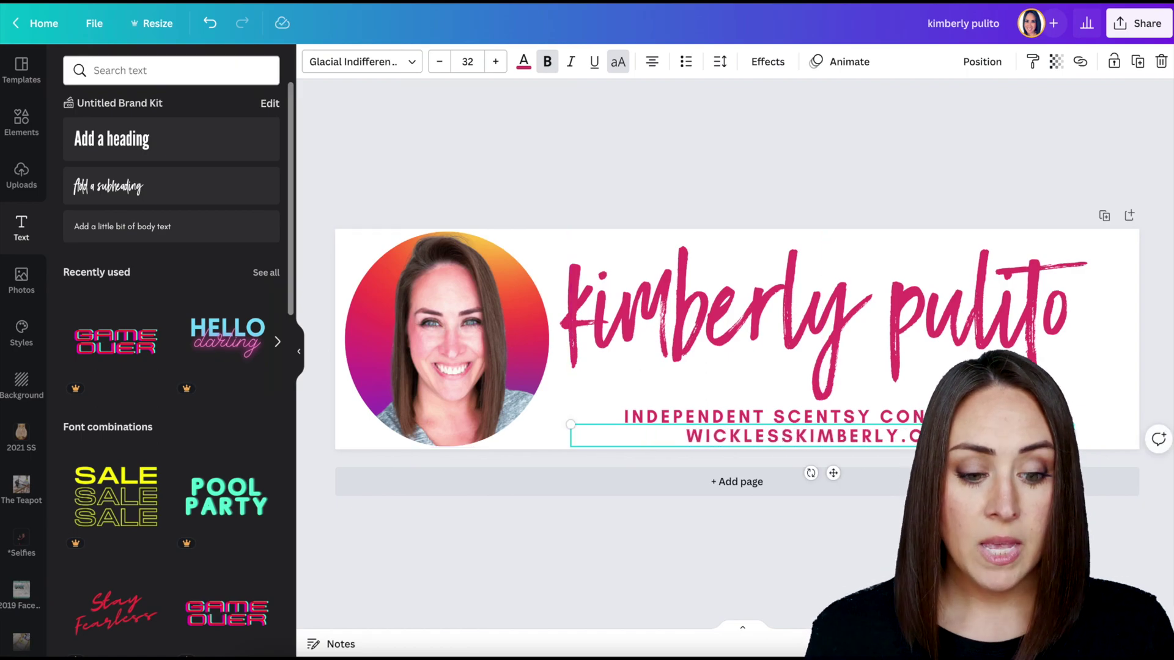
Add a sparkle-cursor graphic found by searching Elements for 'click', shrunk to about 48 × 56.
click(21, 124)
click(153, 70)
text(click)
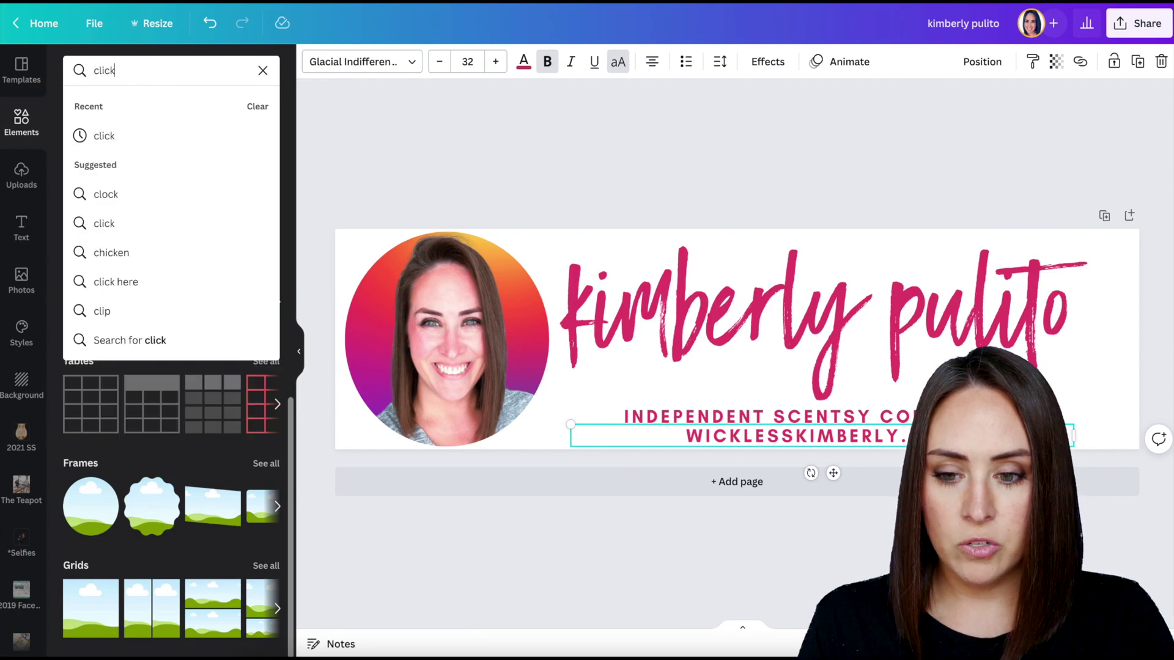
key(Return)
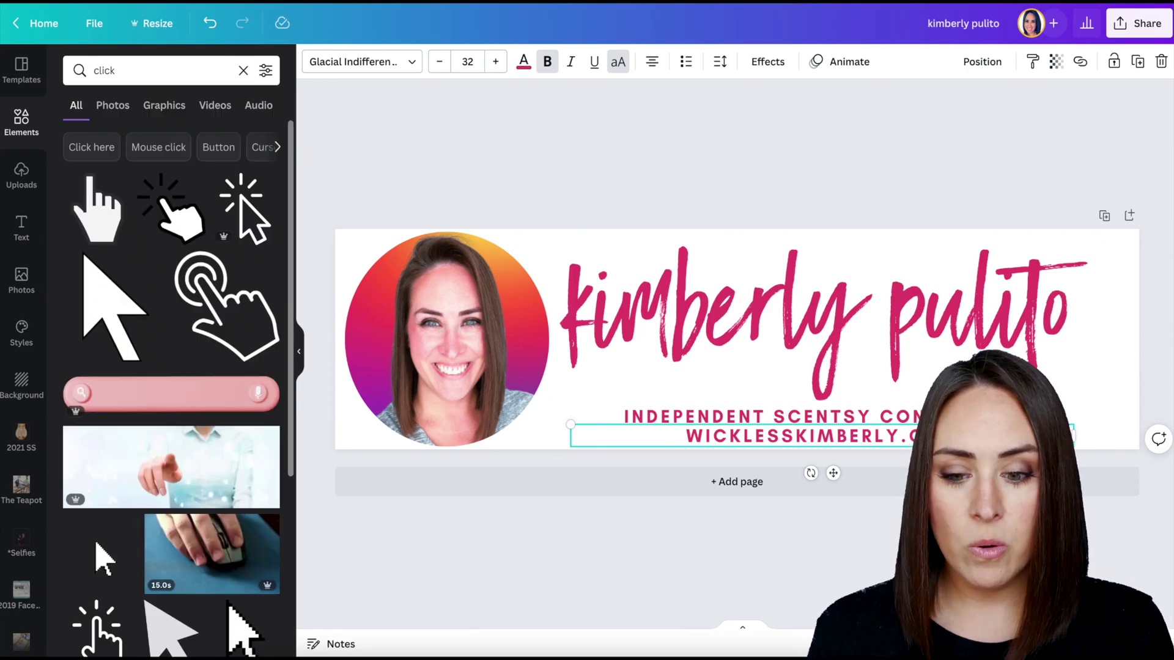
scroll(115, 389, down, 5)
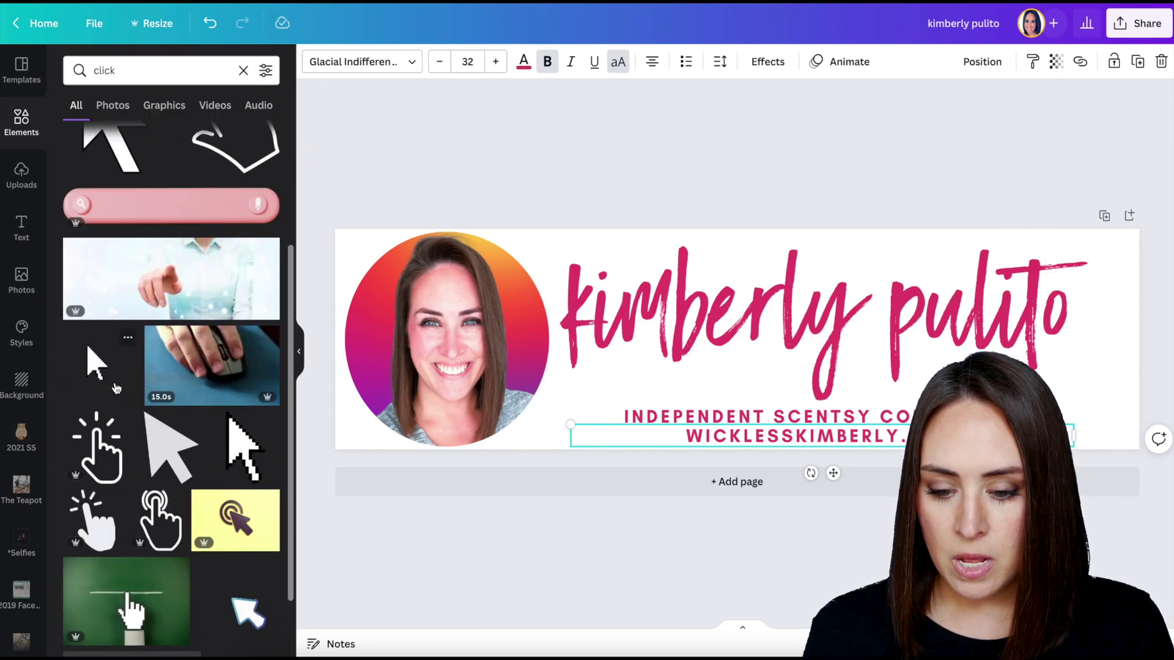
scroll(115, 389, down, 3)
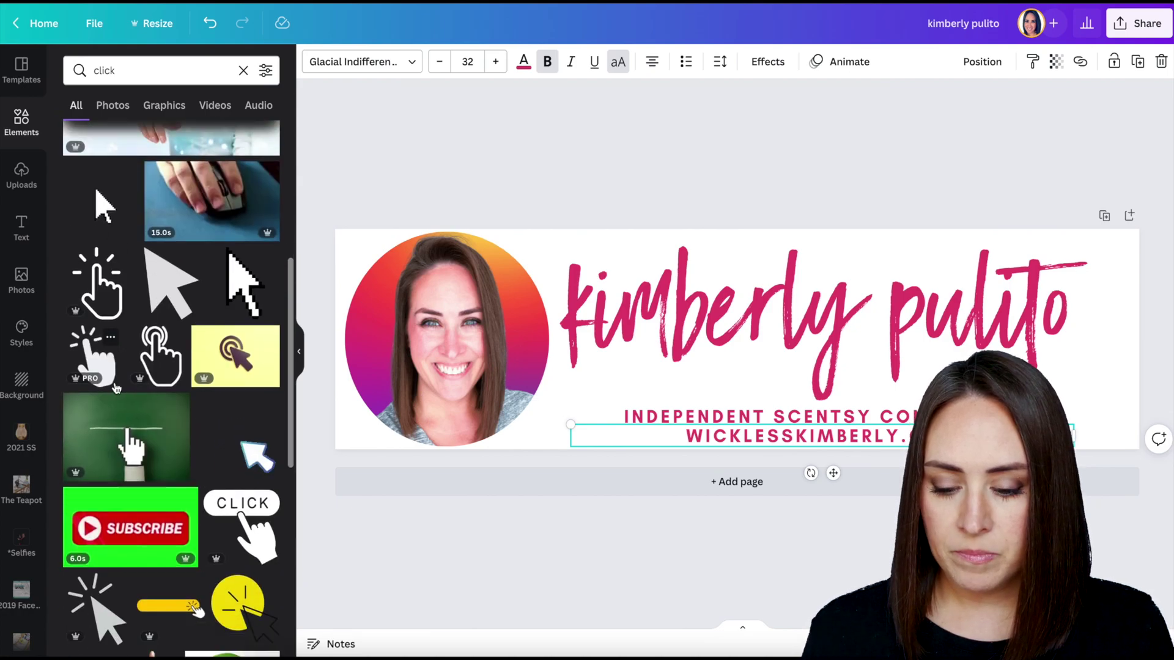
click(100, 579)
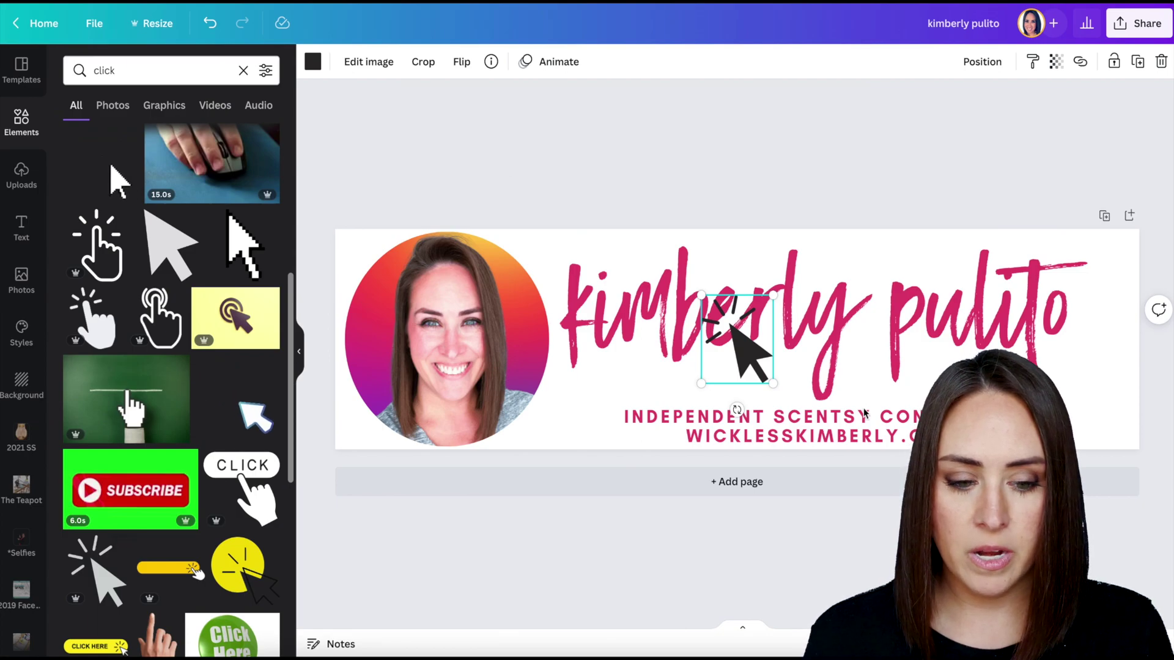
drag(773, 383, 720, 315)
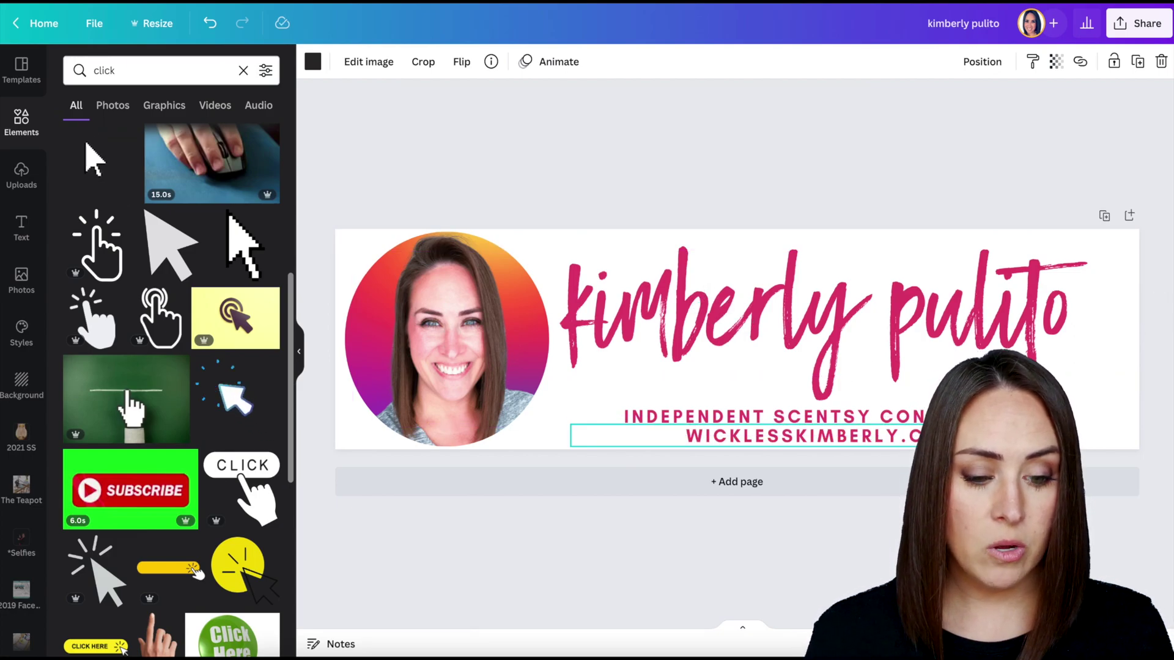
Nudge the website text box slightly to the left.
click(918, 437)
drag(917, 437, 906, 436)
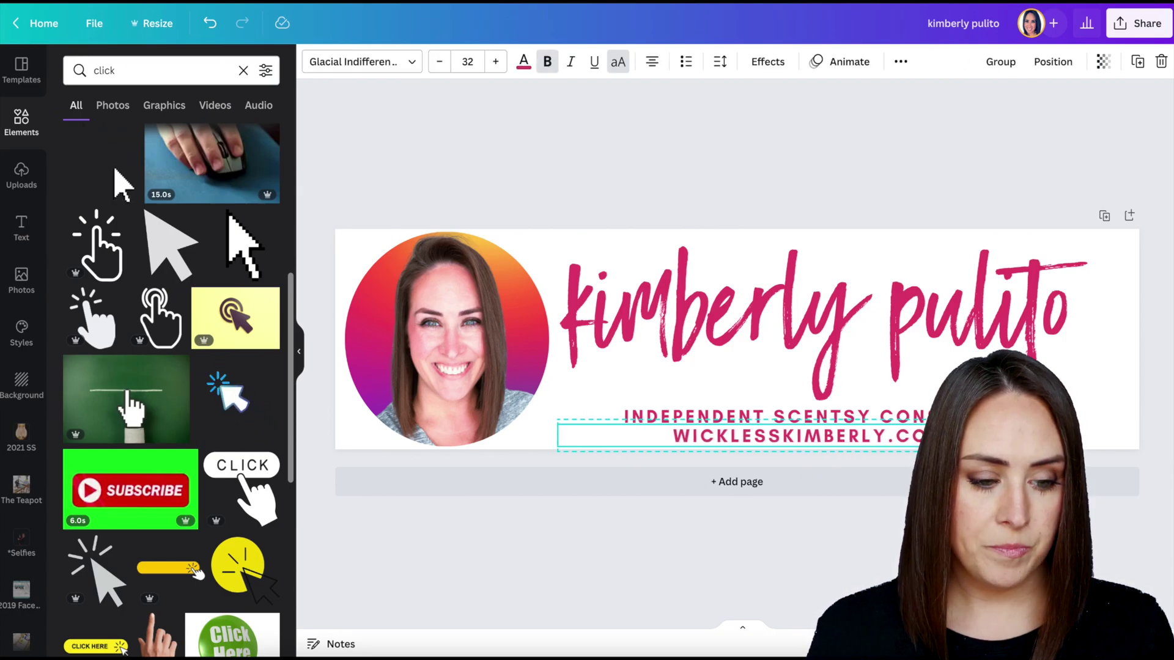
click(944, 115)
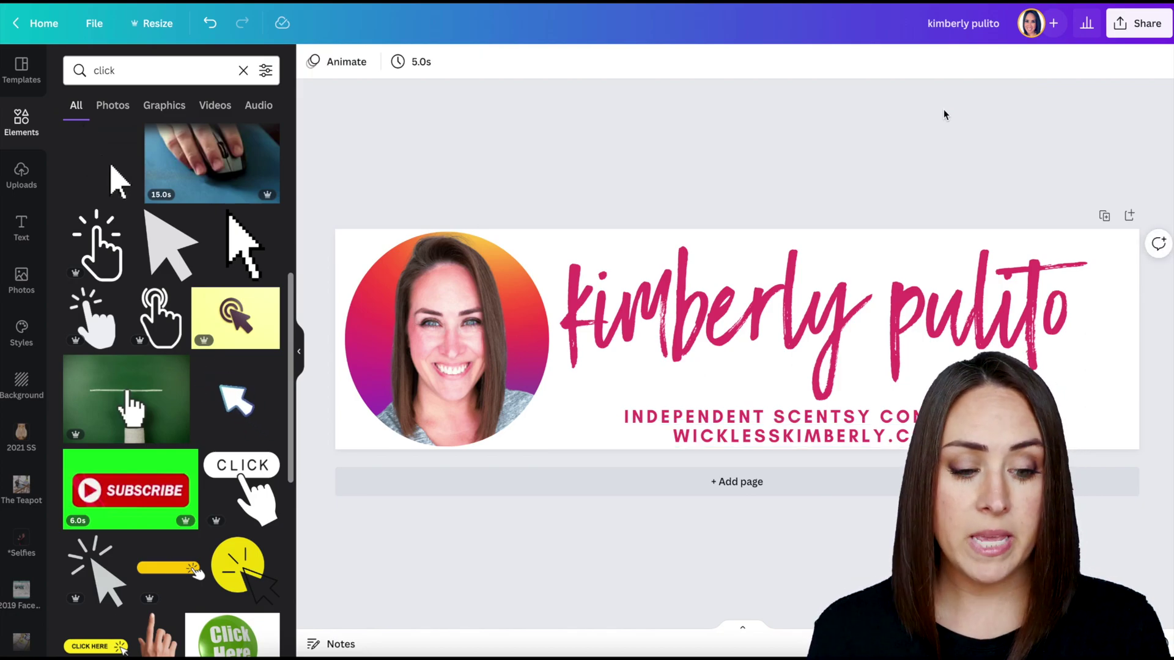
Download the banner as a PNG with a transparent background.
click(1132, 27)
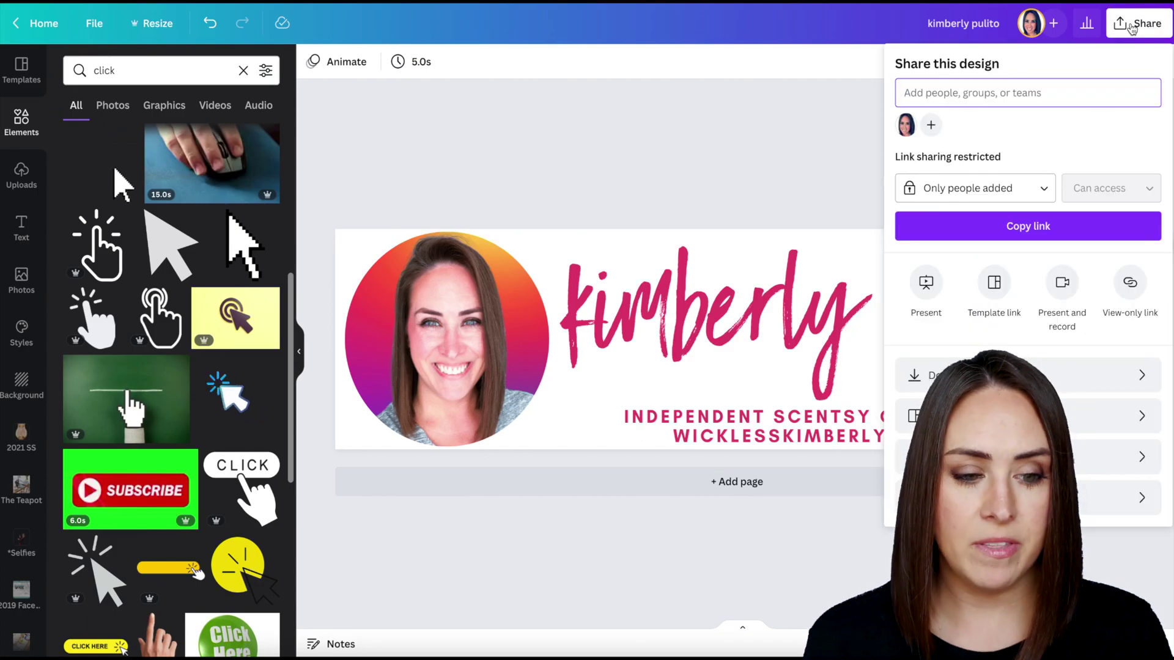
click(1103, 371)
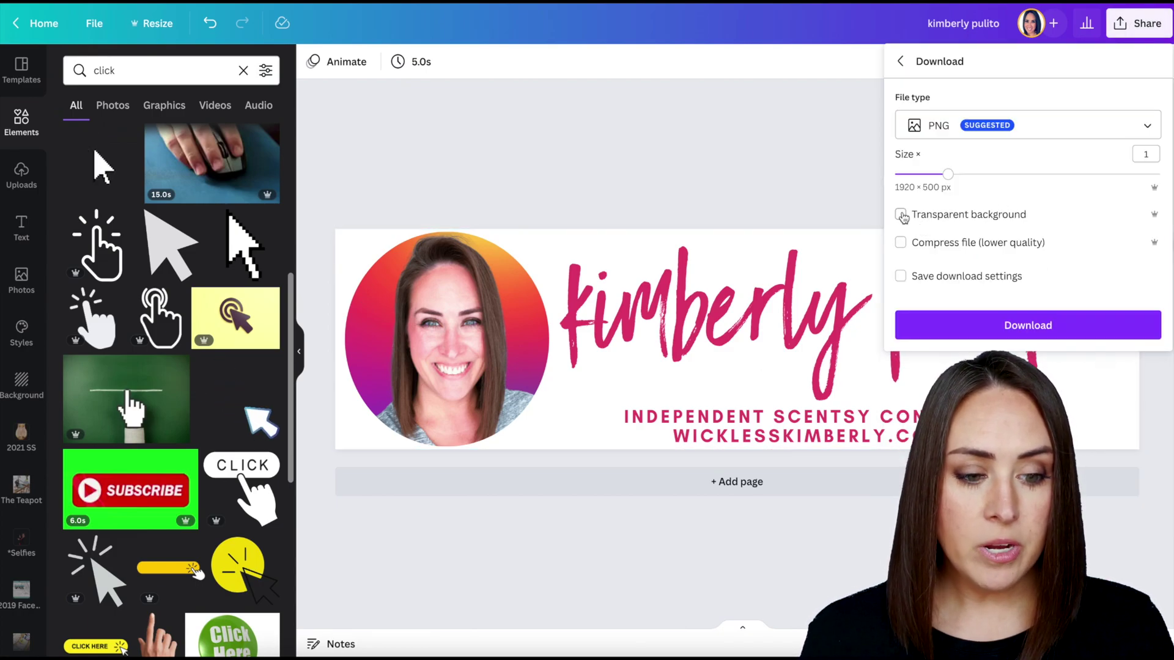
click(1030, 326)
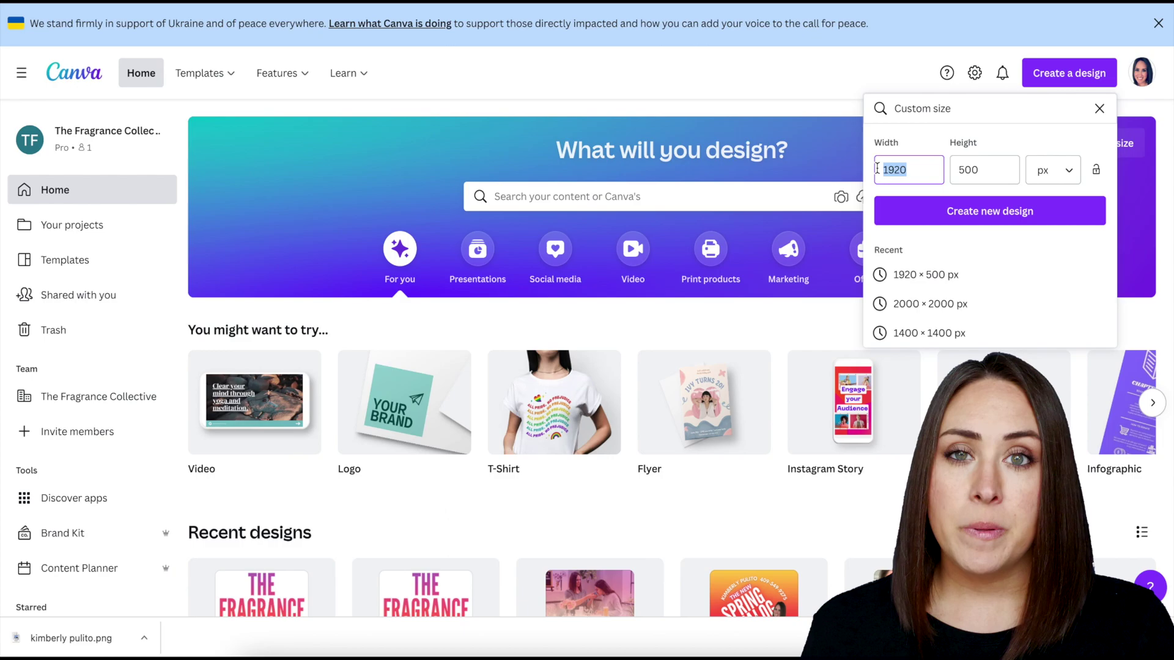
Enter 50 × 50 px into the custom size fields.
text(50)
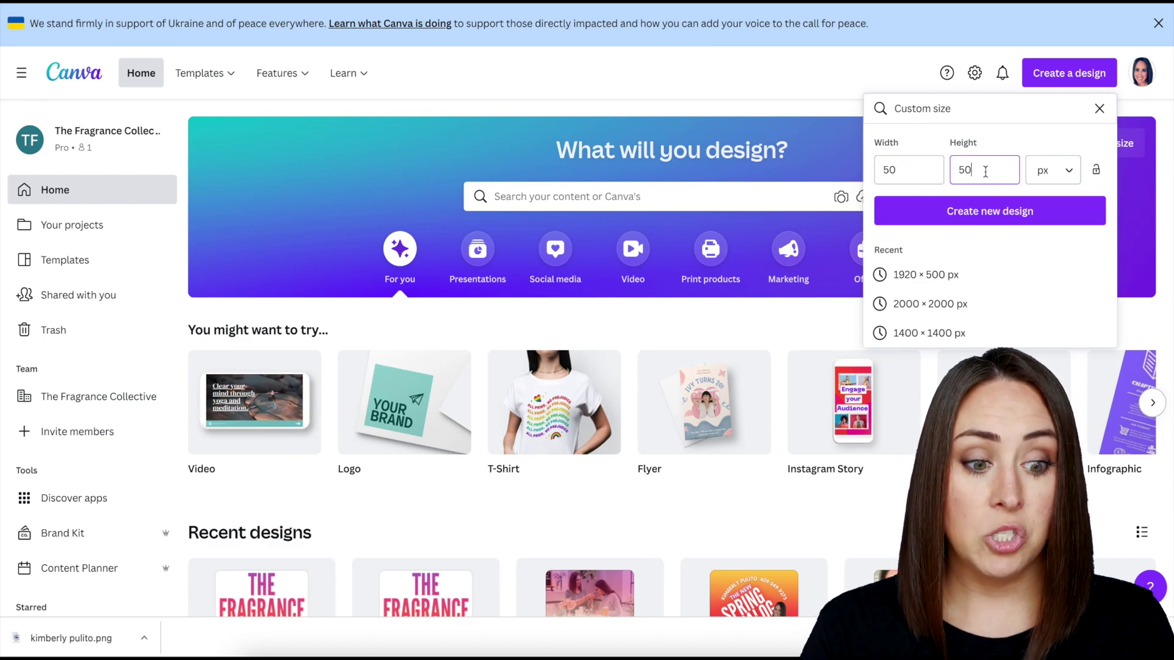
Create the 50 × 50 px design and fill page 1 with the dark-blue Facebook icon.
click(992, 214)
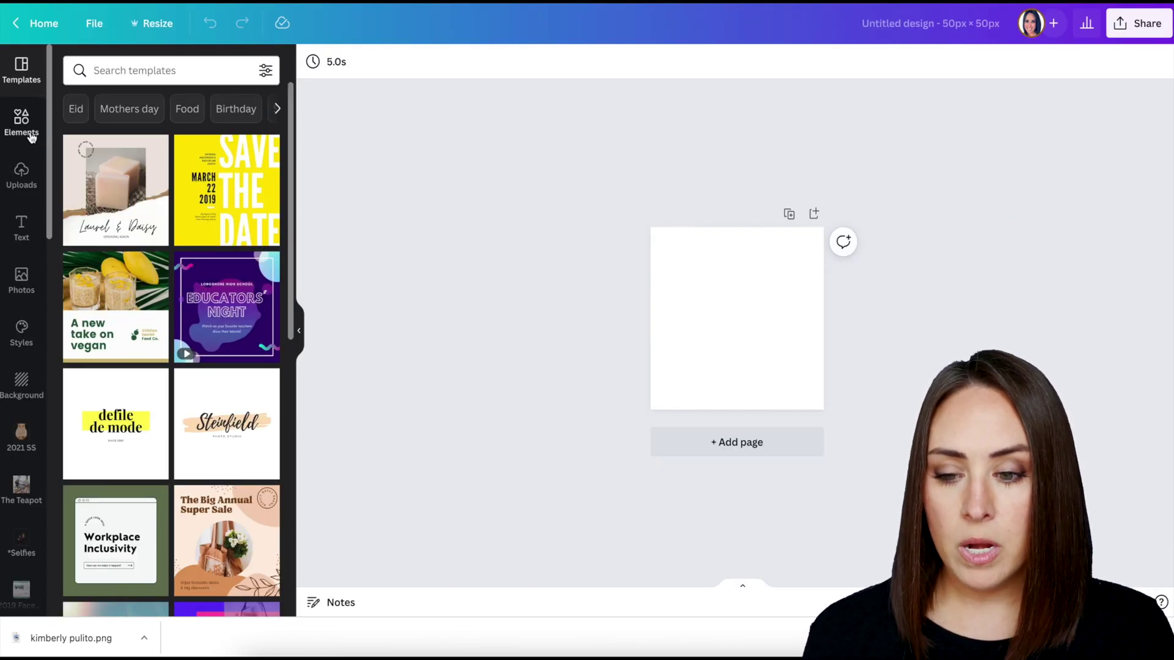
click(23, 133)
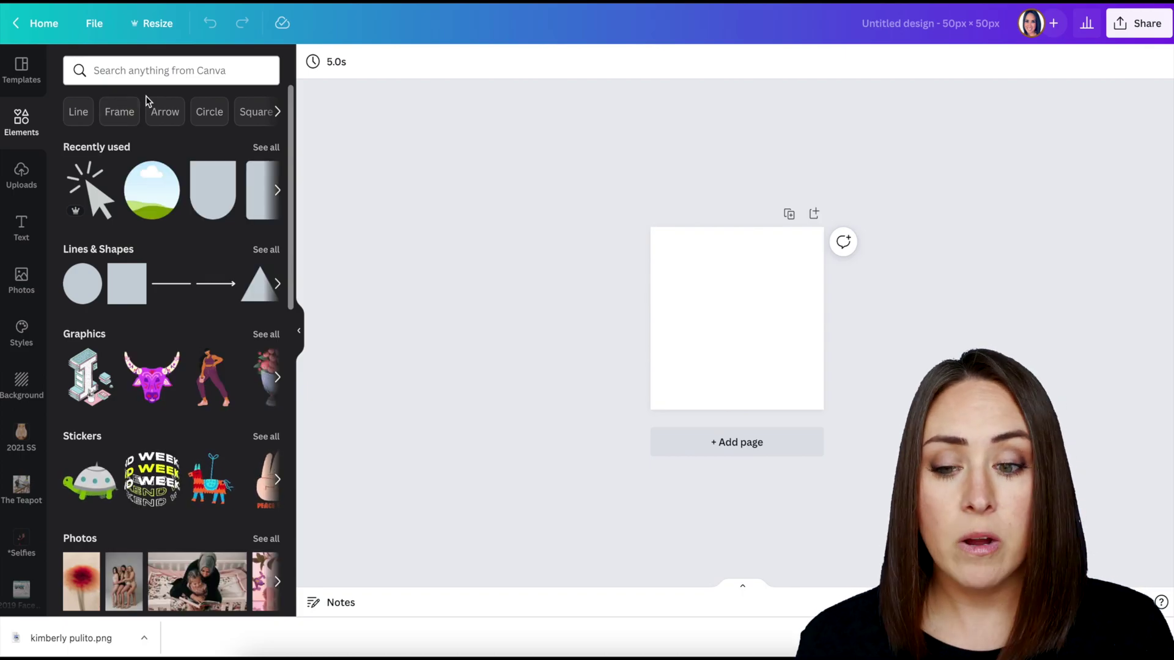
click(152, 65)
text(facebook)
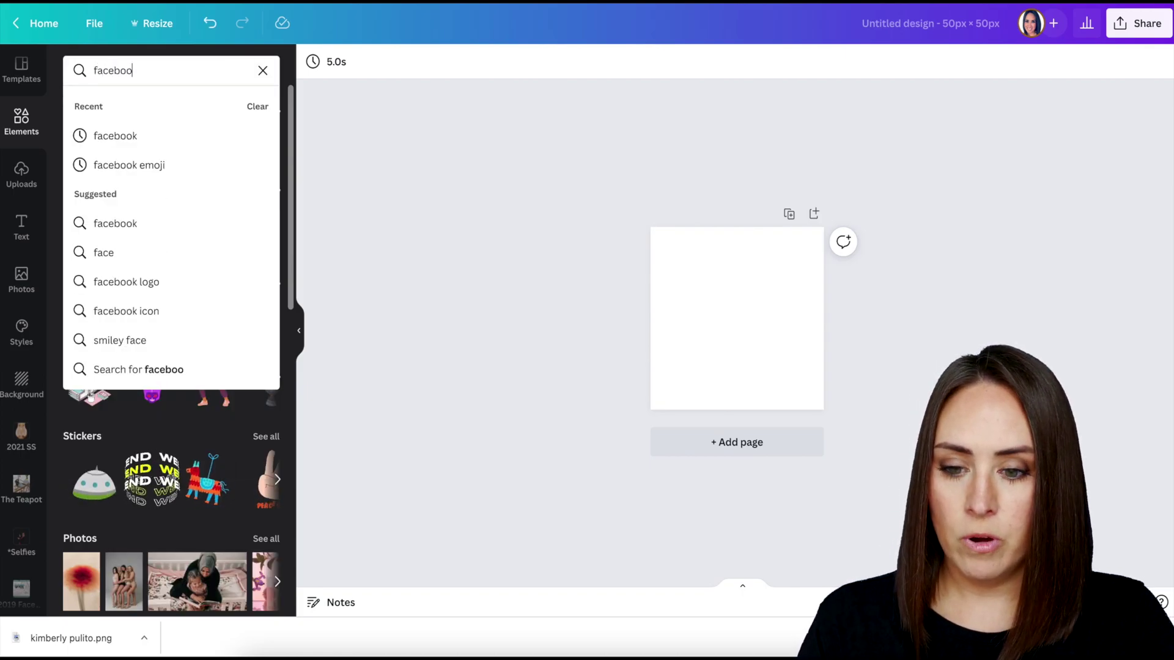
key(Return)
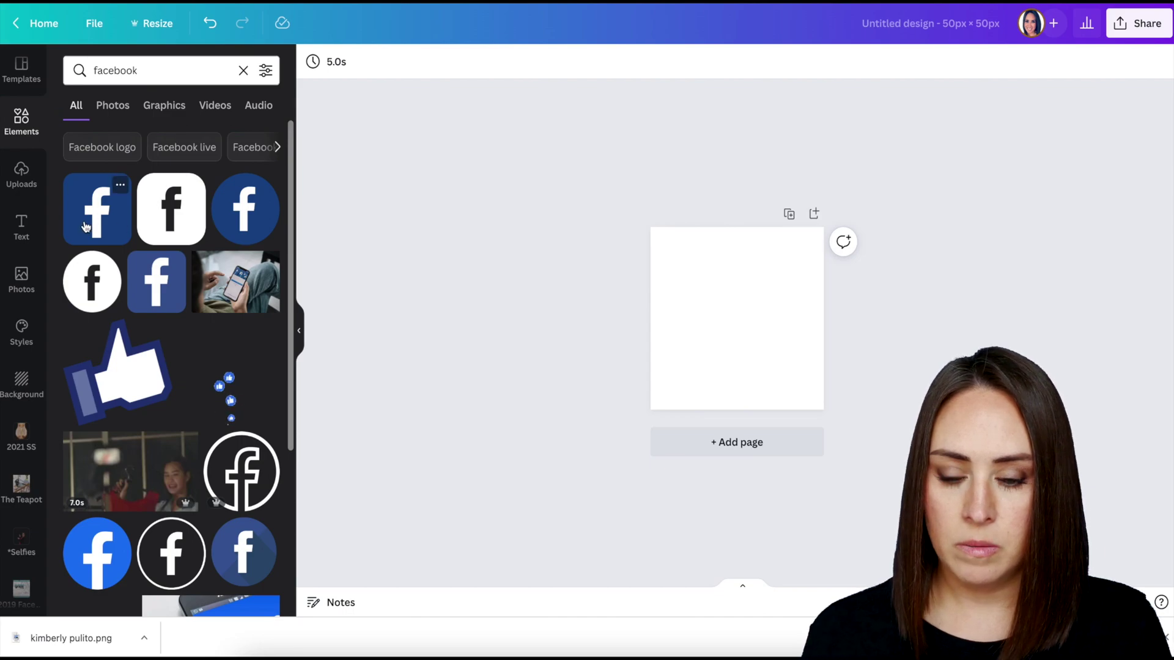
click(85, 227)
drag(724, 299, 801, 448)
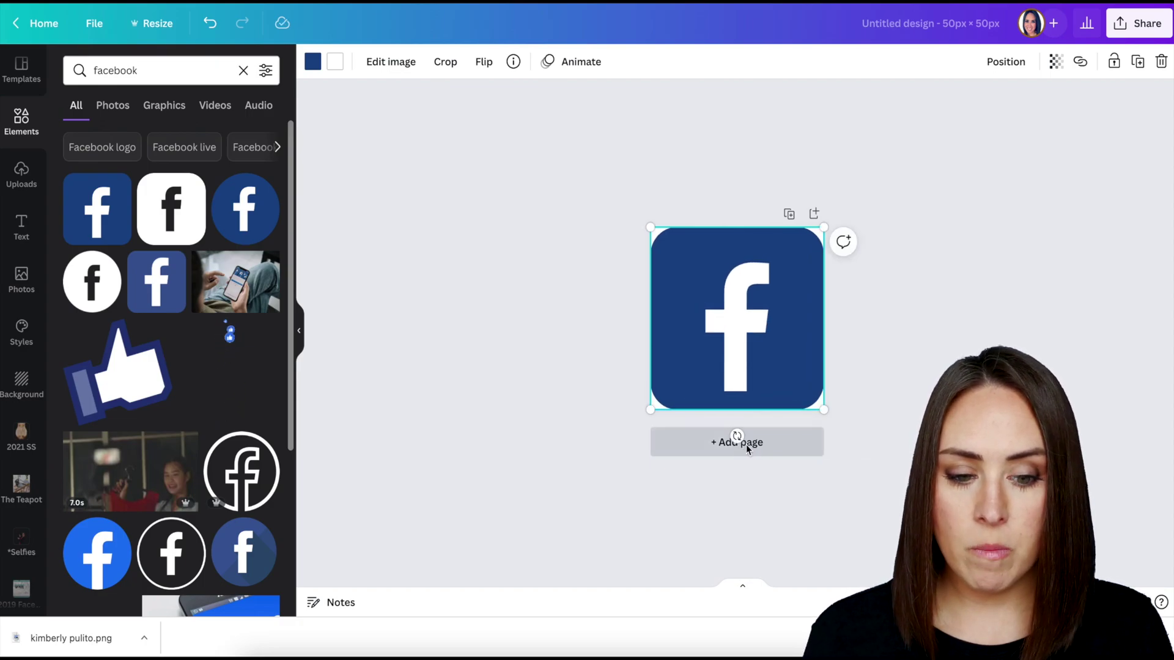
Add page 2 and fill it with the red YouTube icon.
click(747, 450)
click(149, 75)
double_click(149, 75)
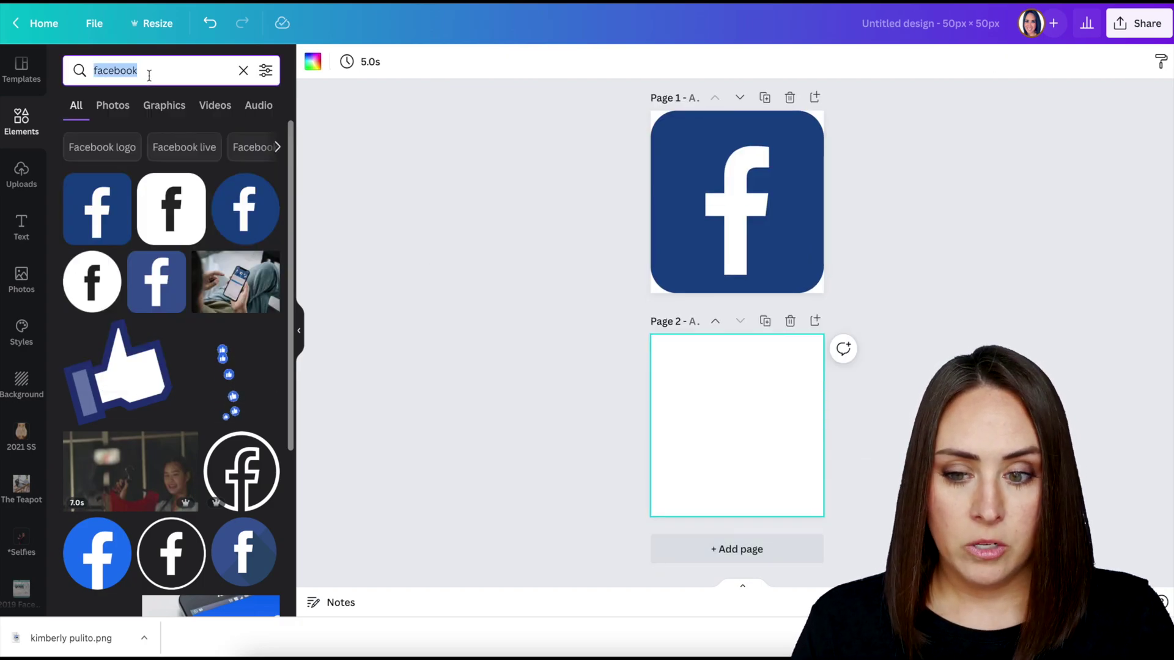
text(youtube)
key(Return)
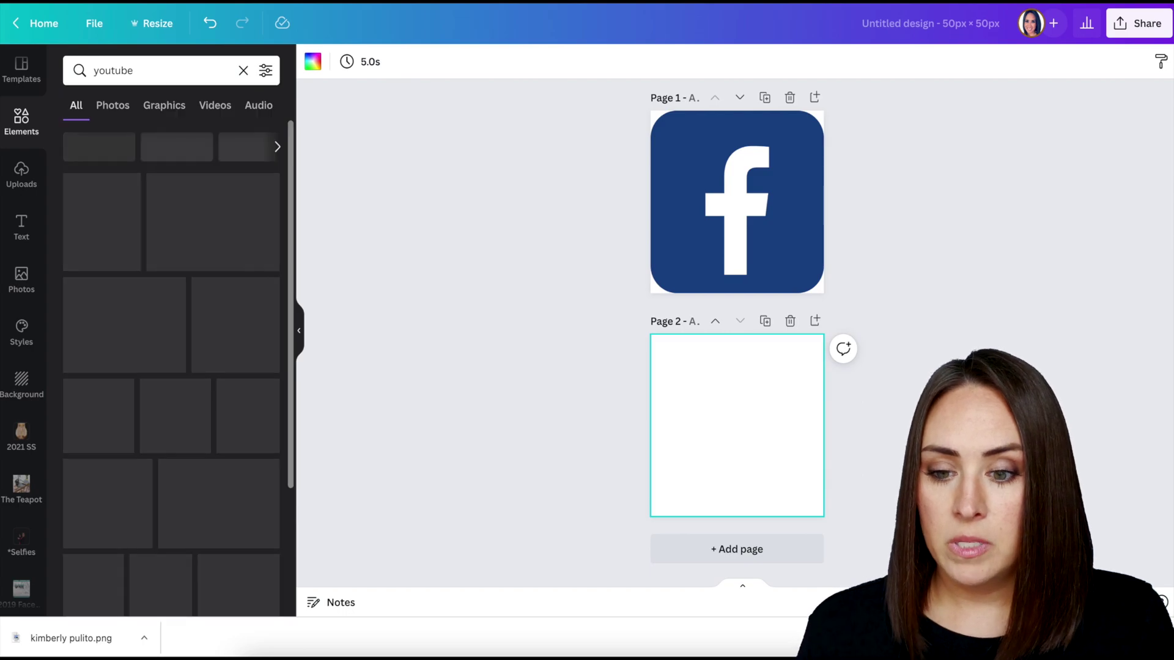
click(245, 209)
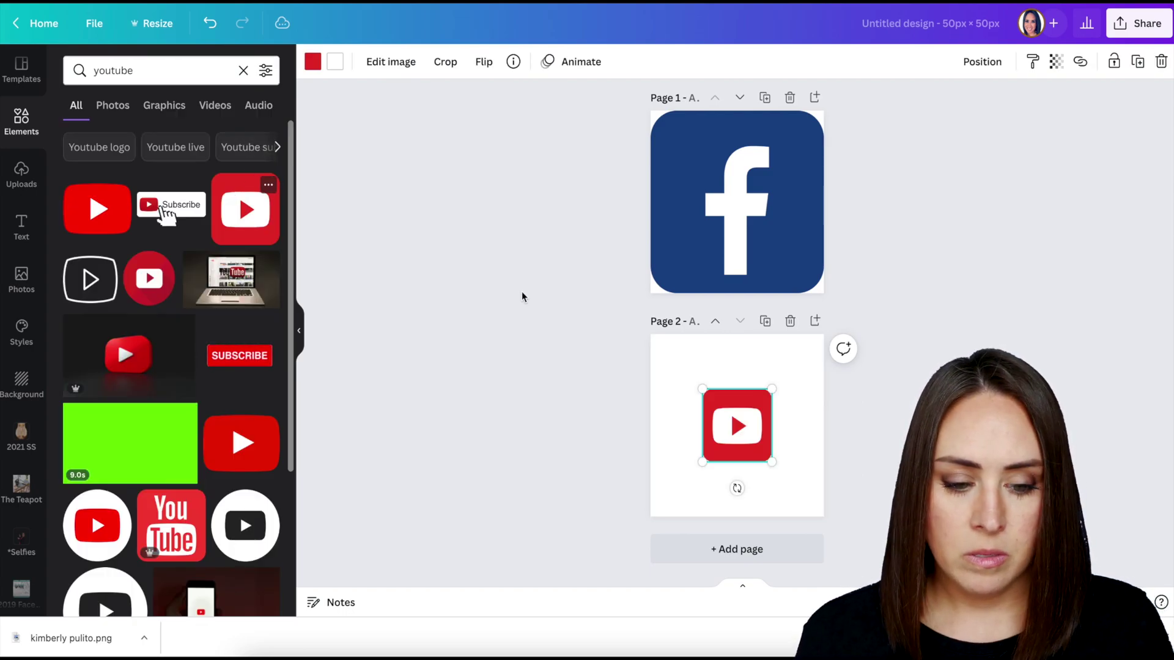
drag(742, 433, 820, 556)
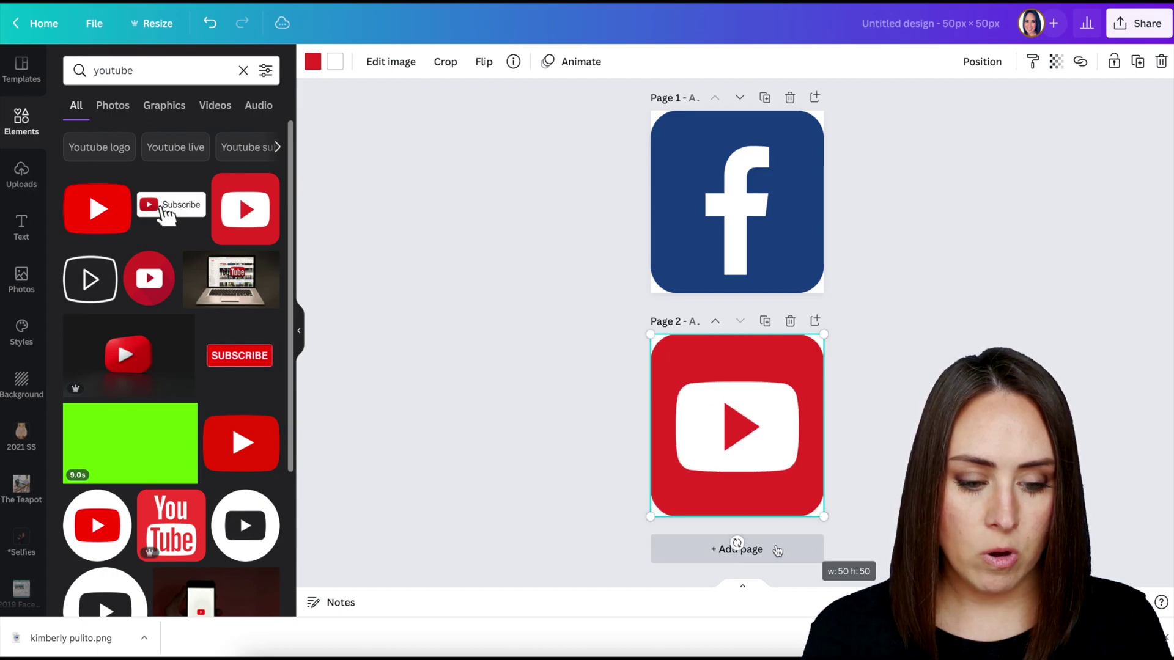
Add page 3 and fill it with the gradient Instagram icon.
click(738, 548)
double_click(165, 71)
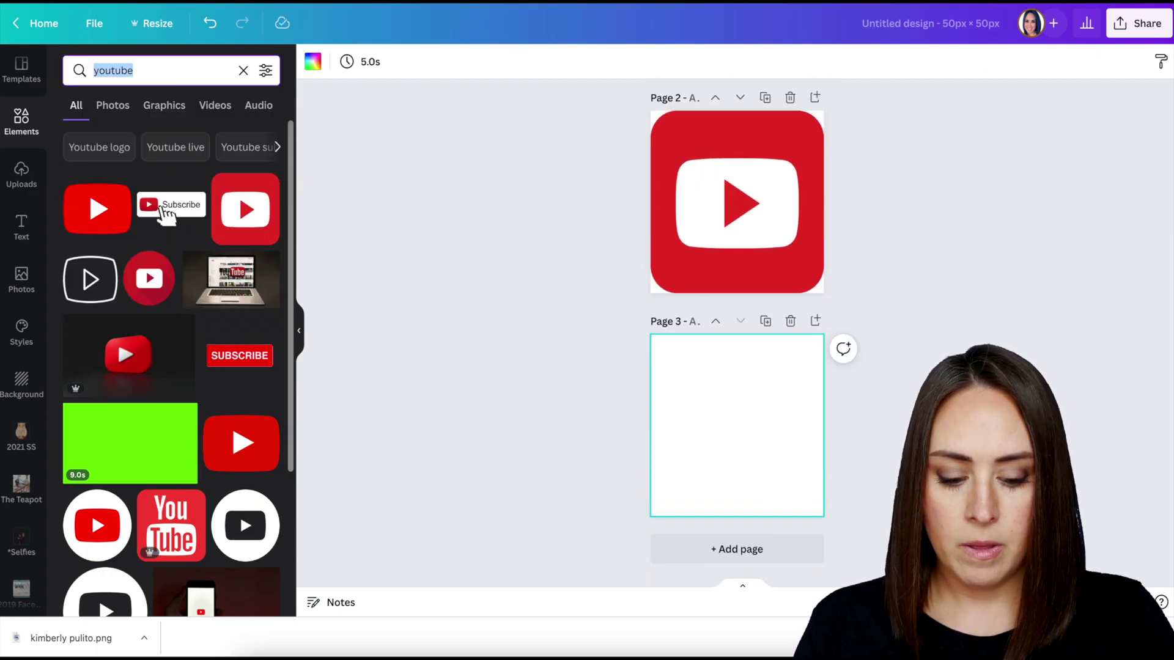
text(instagram)
click(97, 209)
drag(756, 443, 736, 427)
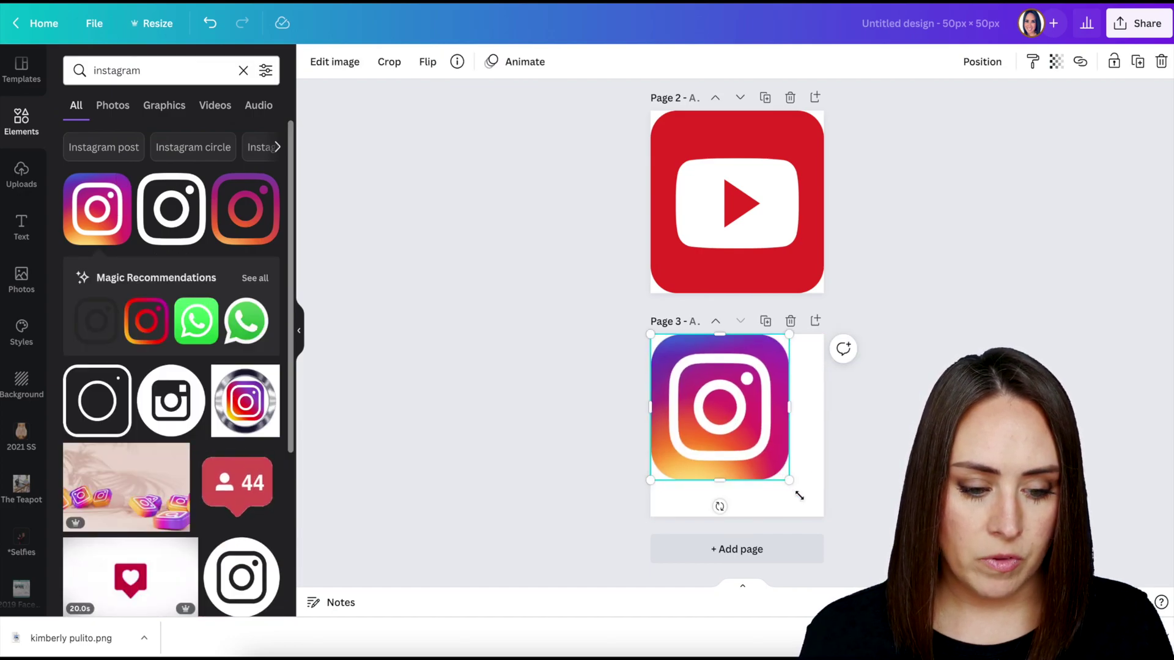
drag(791, 485, 816, 520)
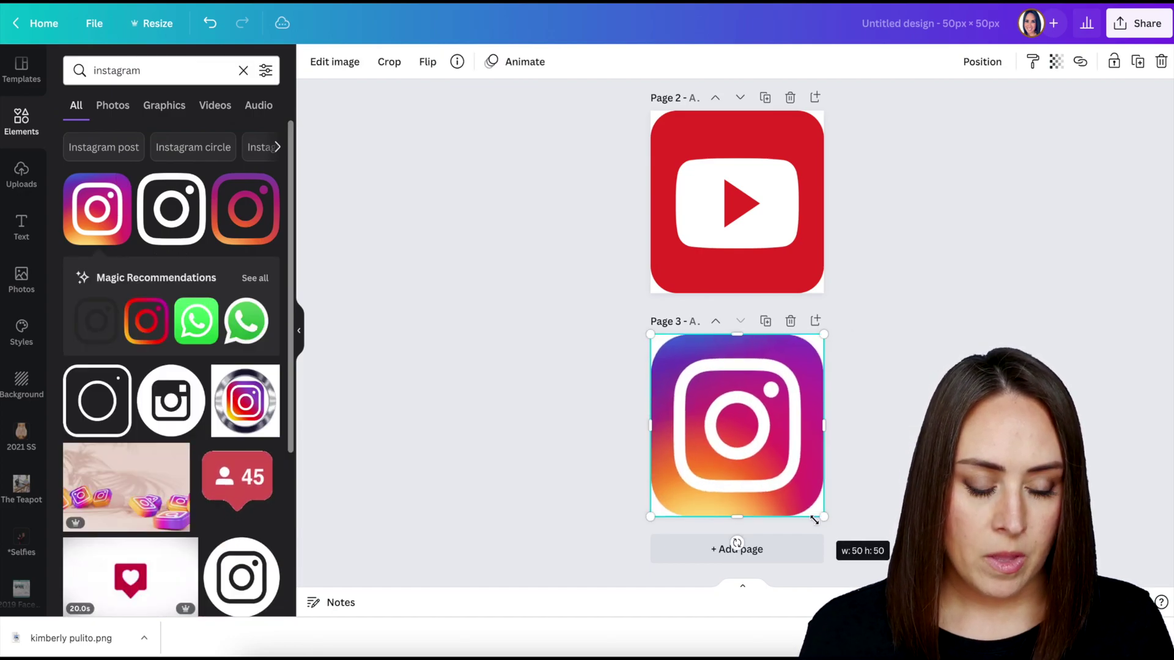
Download all three icon pages as transparent PNGs.
click(1138, 24)
click(936, 373)
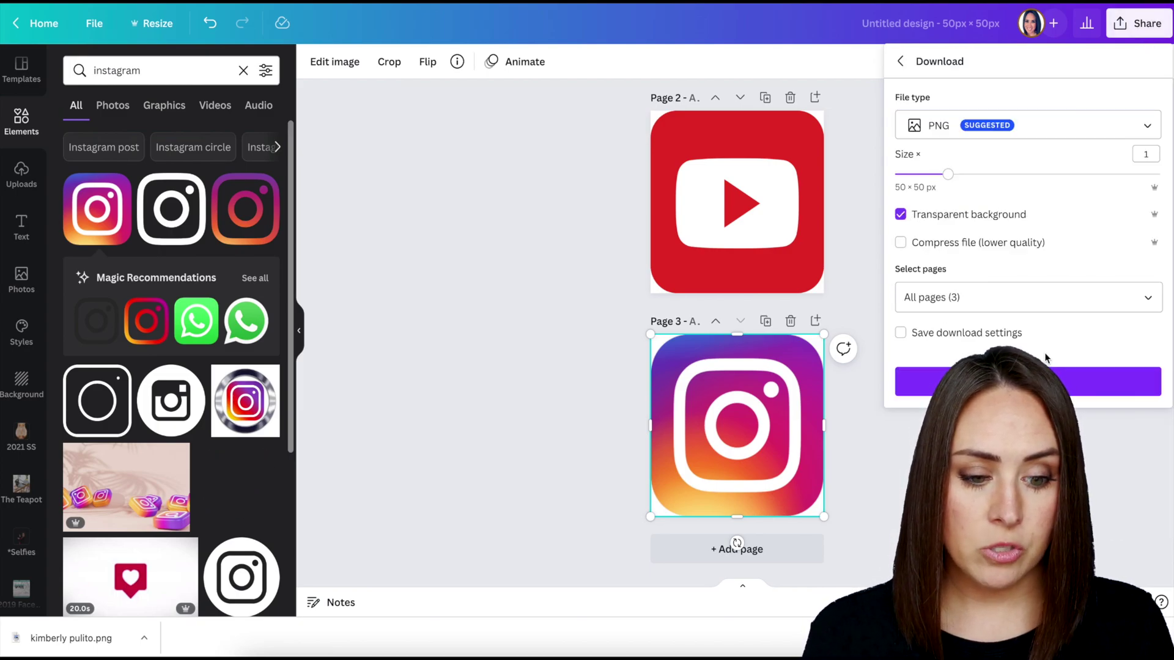
click(1137, 381)
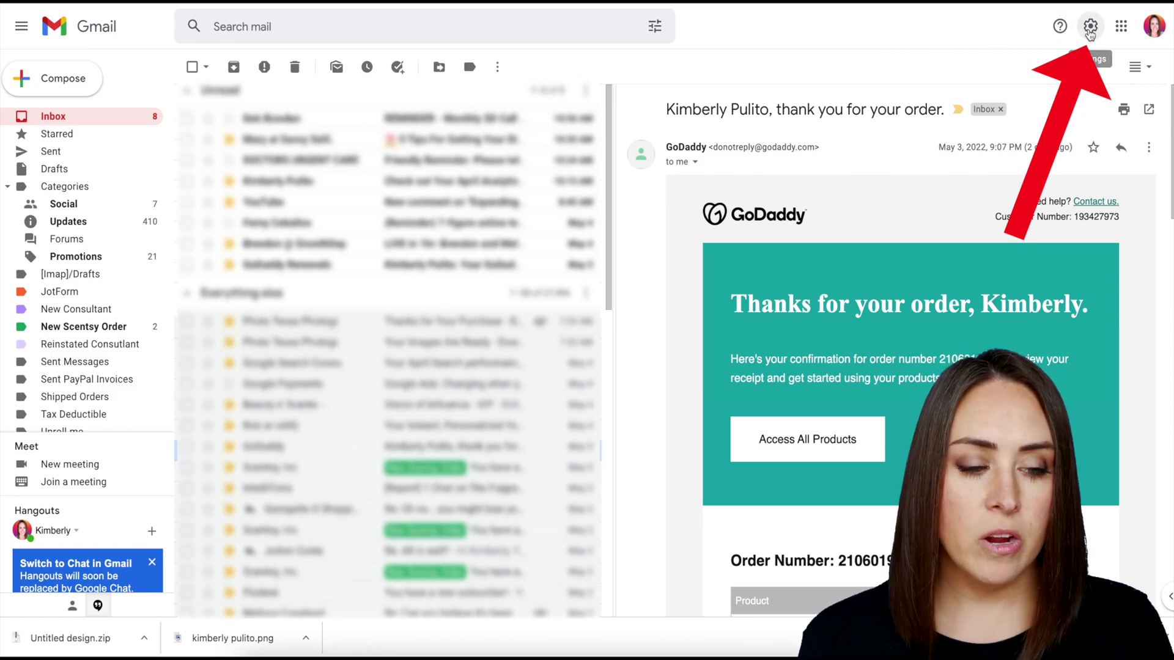
In Gmail's full settings, create a new signature named 'Video'.
click(1091, 28)
click(1084, 103)
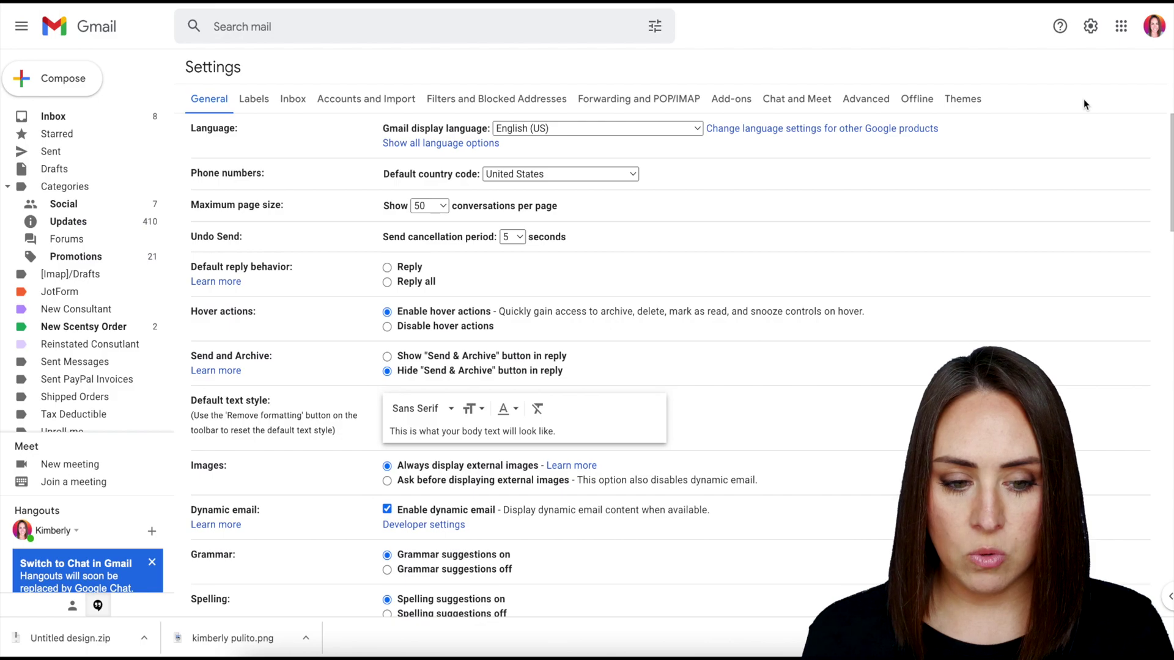
scroll(1009, 236, down, 20)
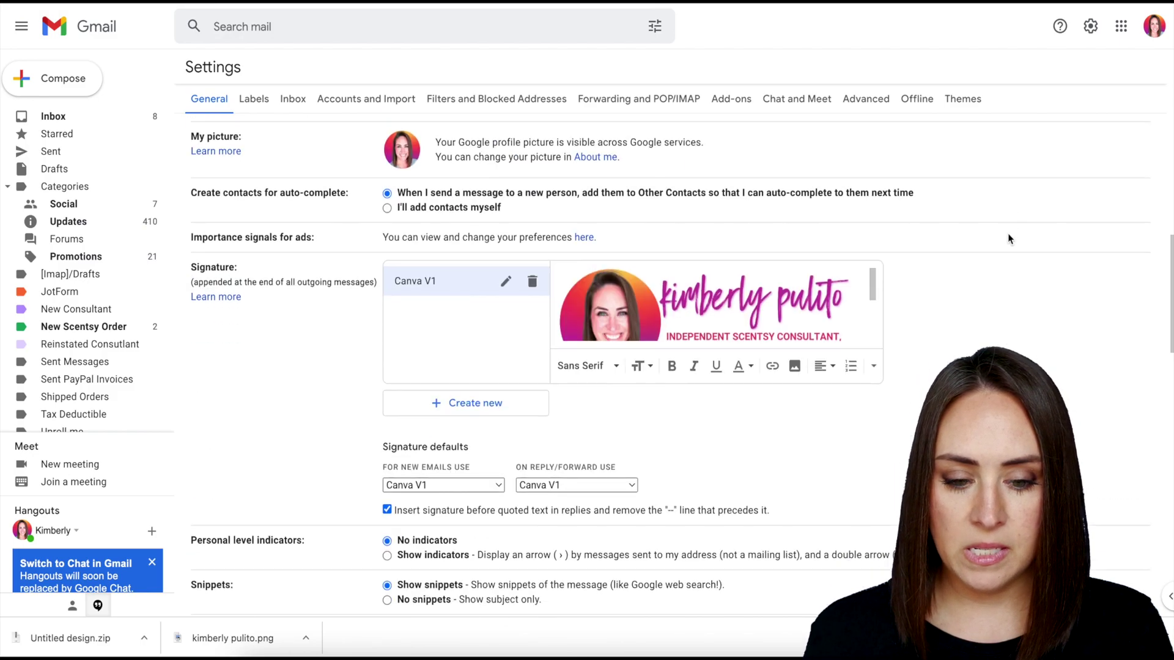
scroll(1009, 239, down, 1)
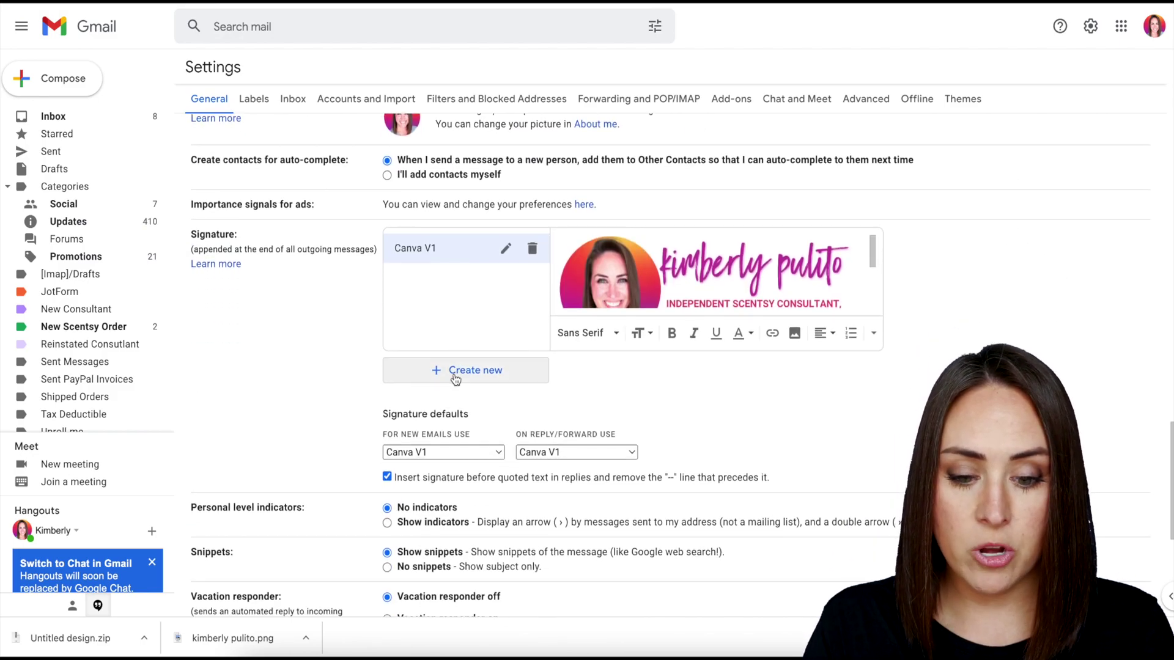
click(454, 370)
text(Video)
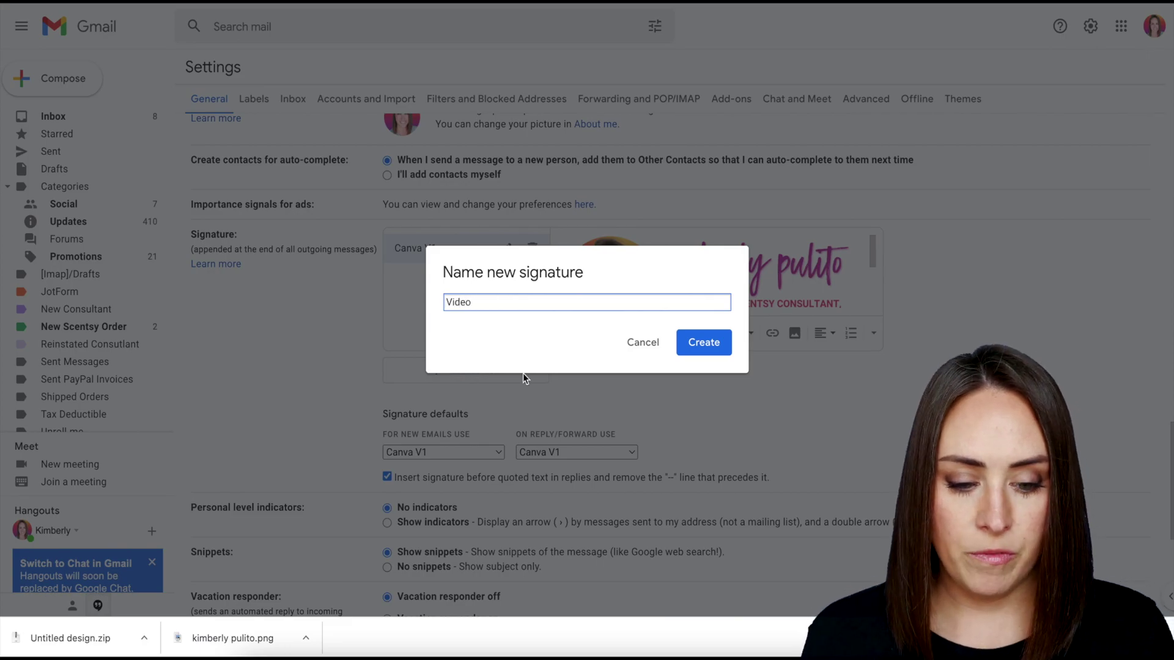
click(702, 349)
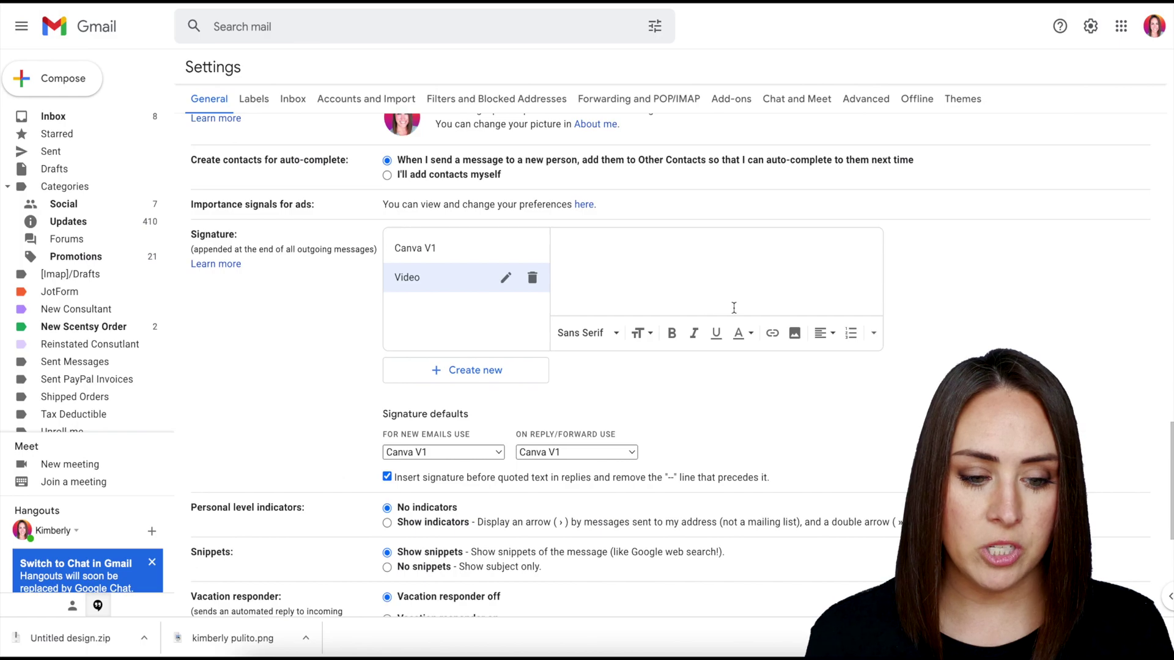
Upload the downloaded banner PNG into the Video signature.
click(795, 334)
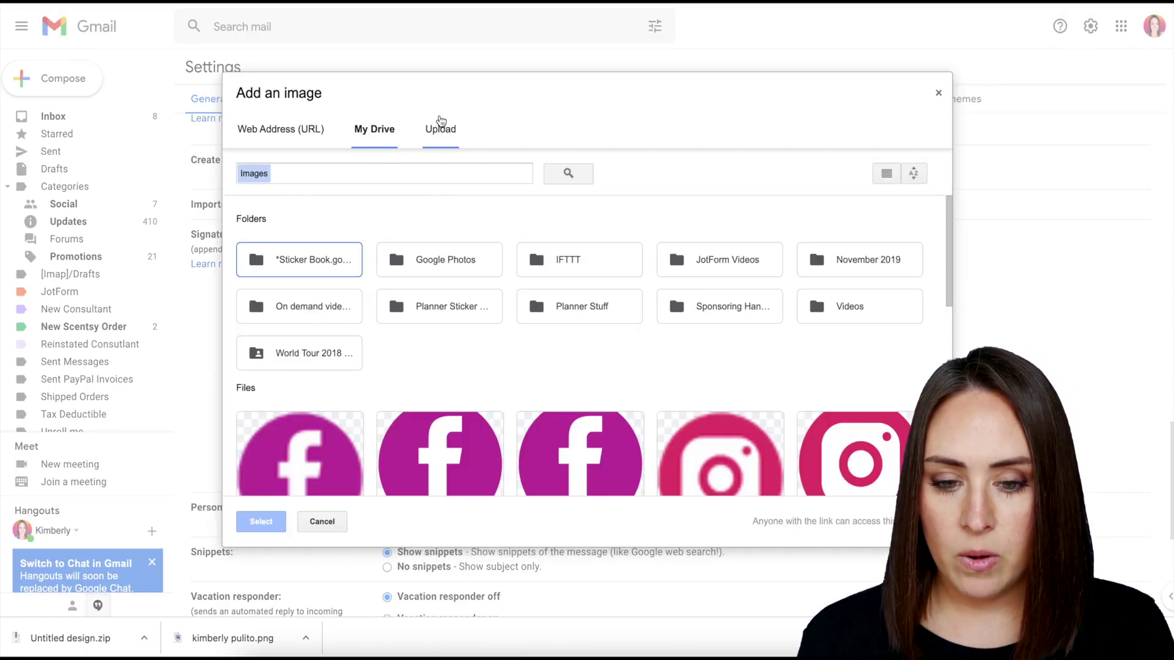
click(442, 127)
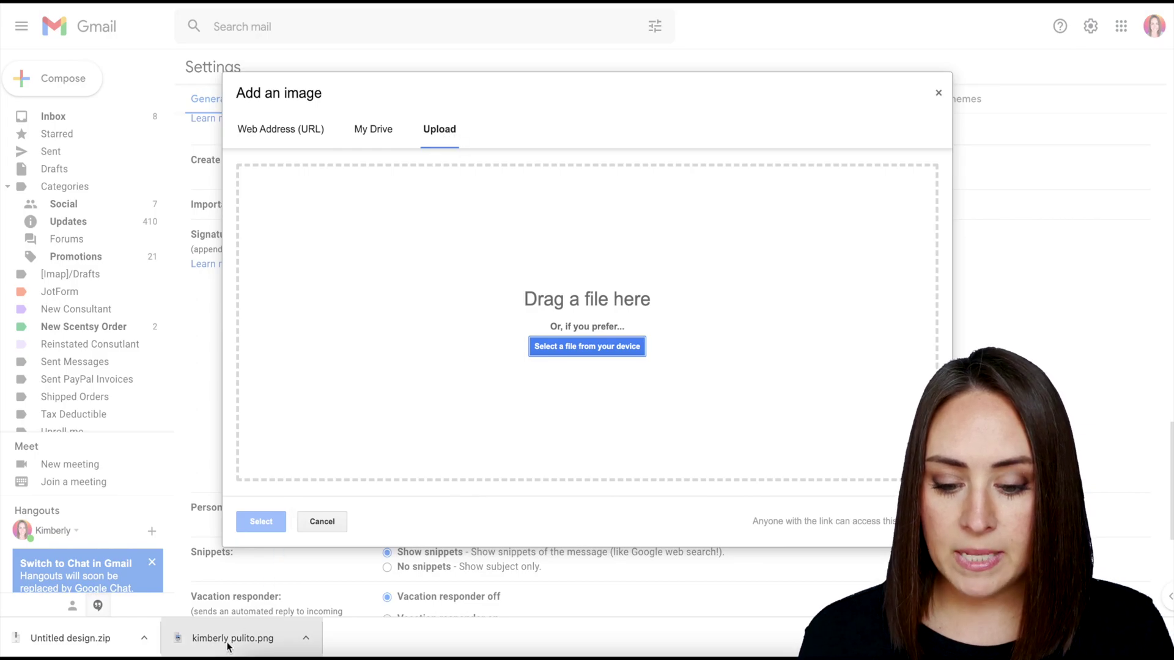
drag(233, 638, 539, 293)
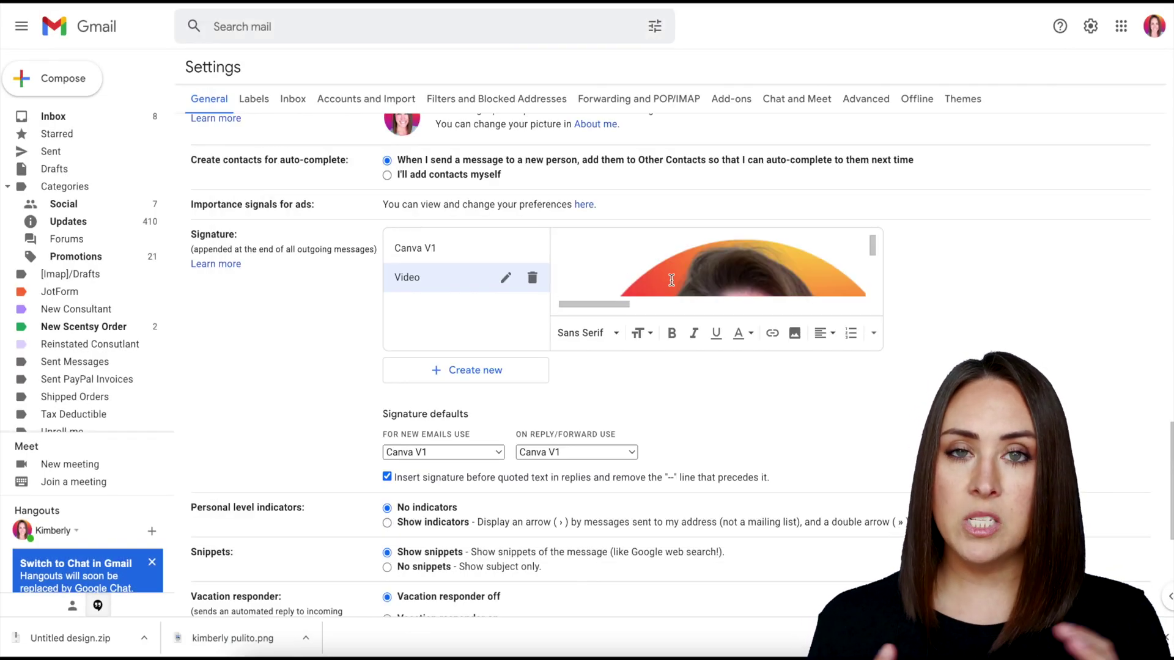
Resize the signature banner image to the Large setting.
click(671, 280)
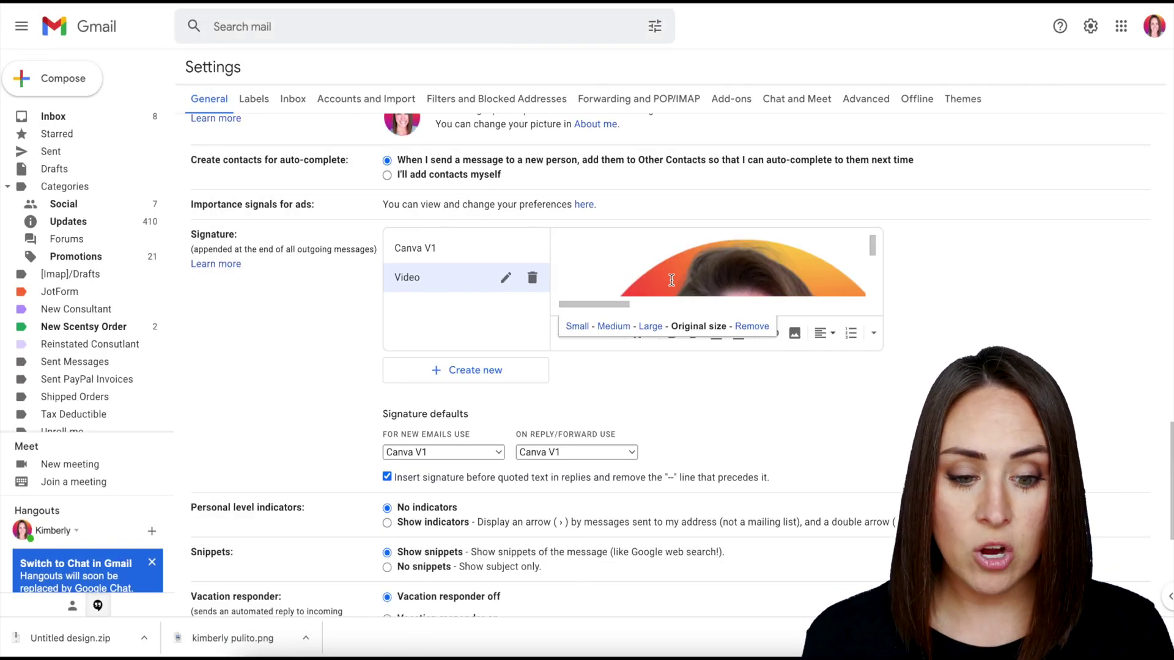
click(578, 326)
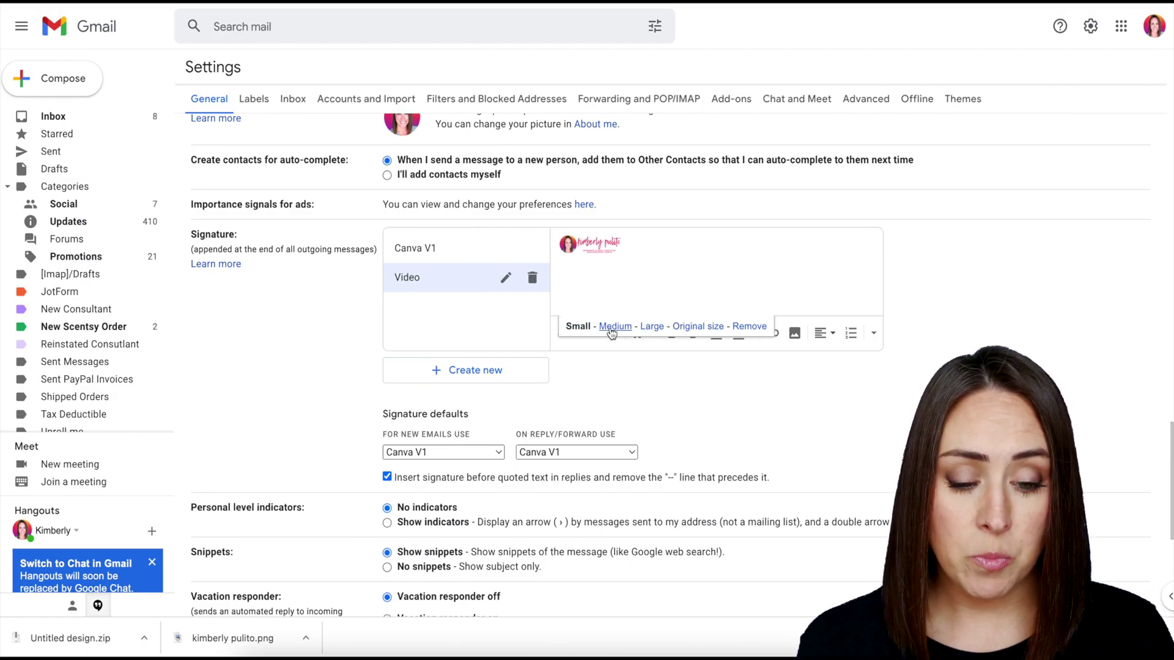
click(611, 332)
click(656, 332)
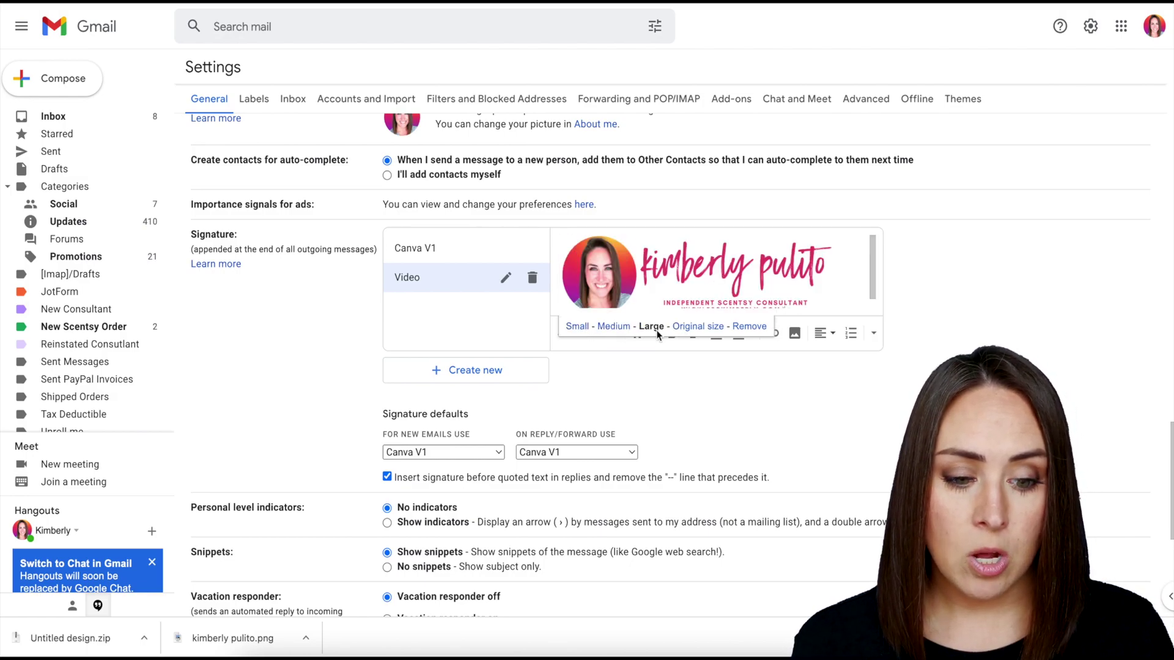
scroll(708, 287, down, 1)
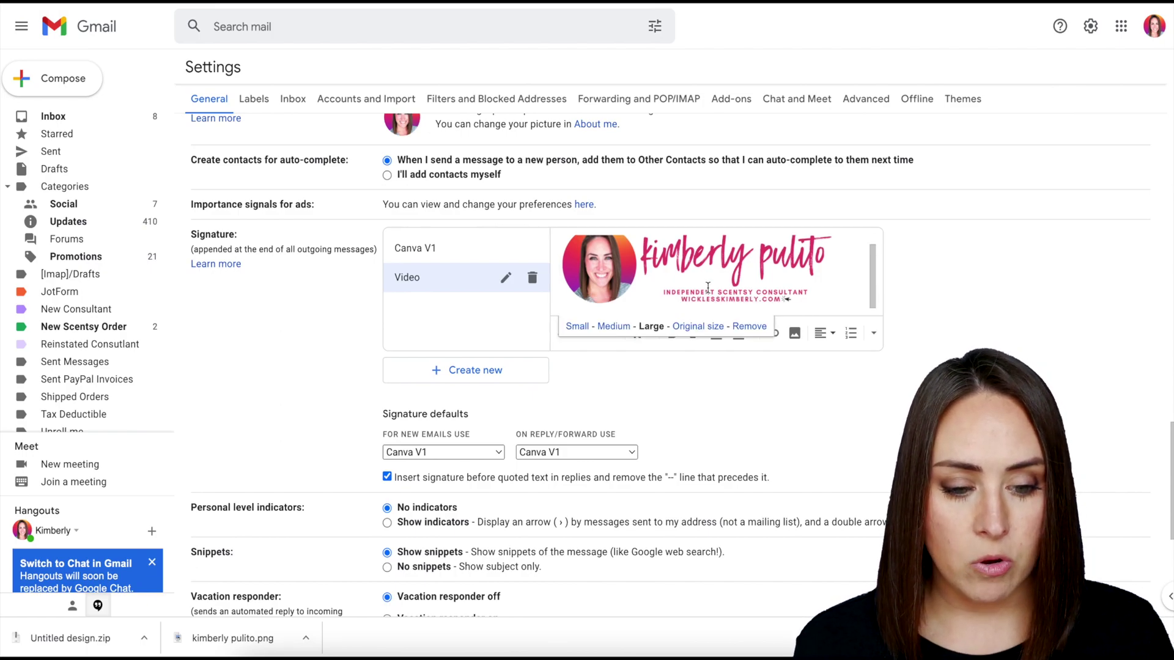
click(837, 277)
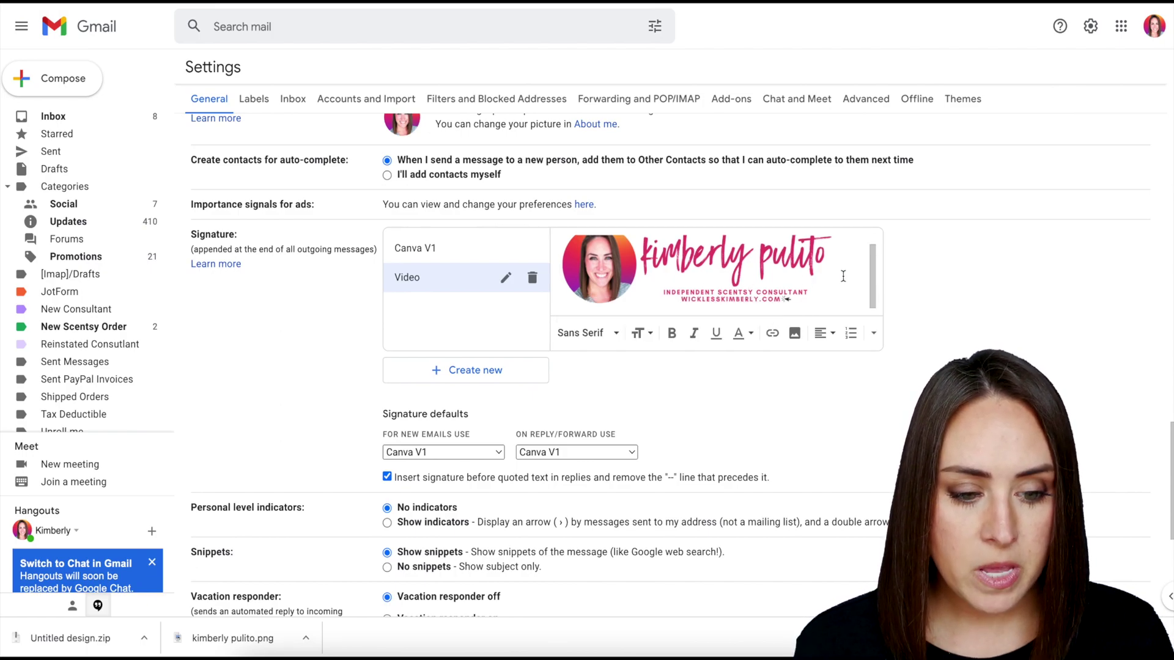
click(699, 269)
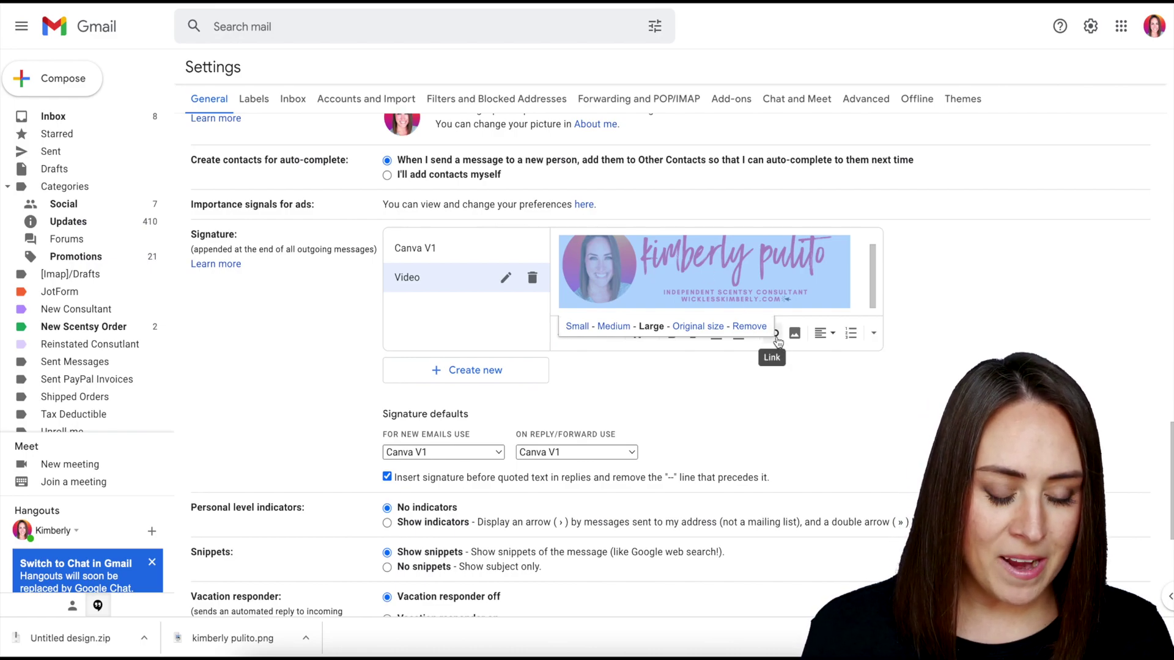
Link the signature banner to the consultant's website address and add an empty line below it.
click(775, 335)
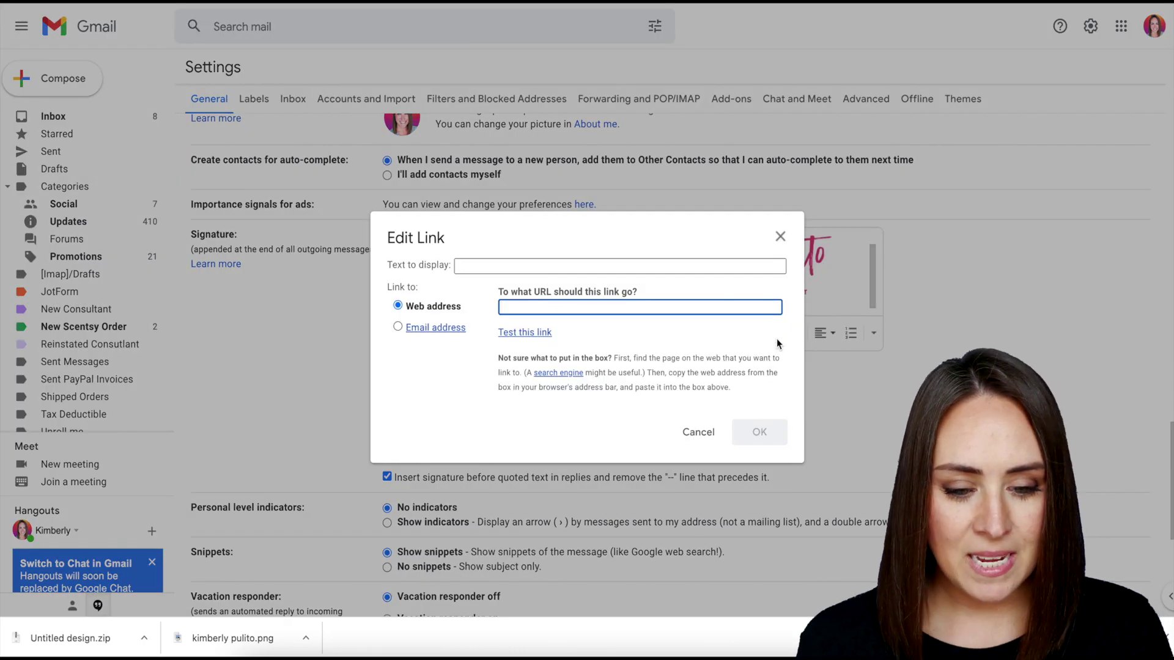
text(wickles)
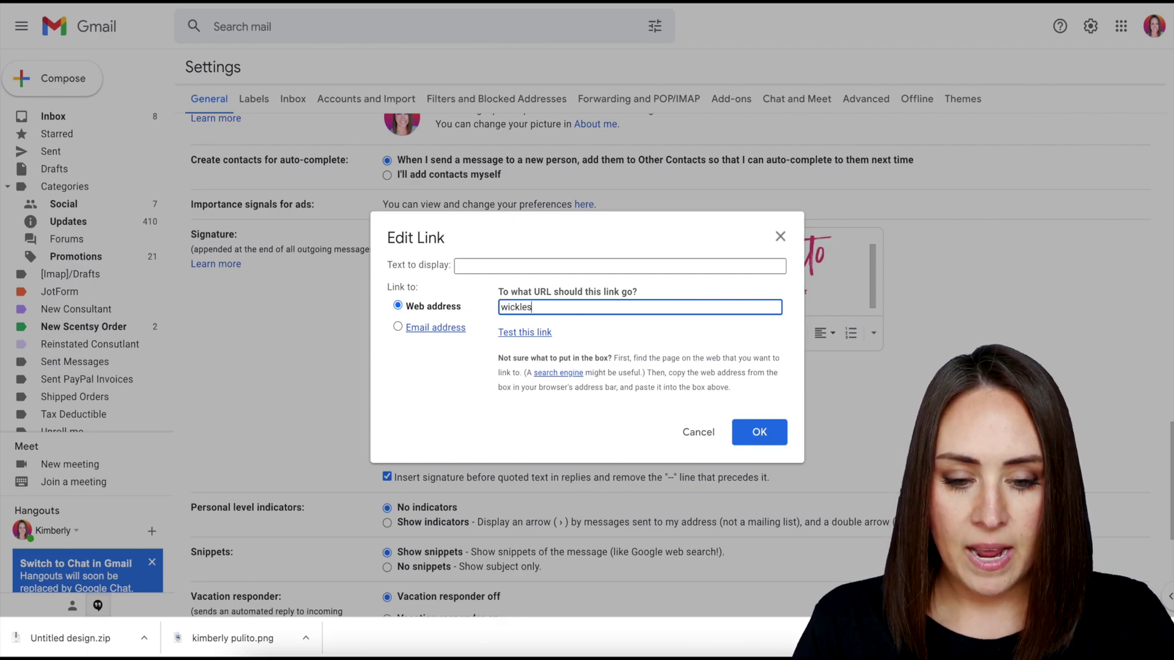
text(skimberly.com)
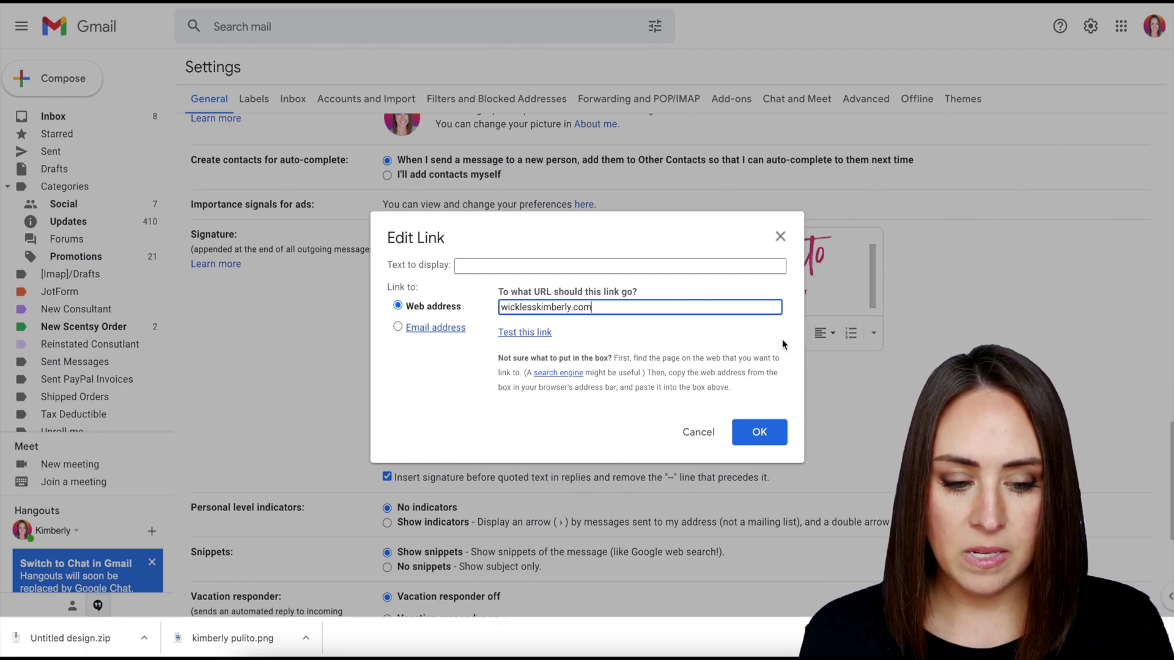
click(760, 433)
key(Return)
key(Return)
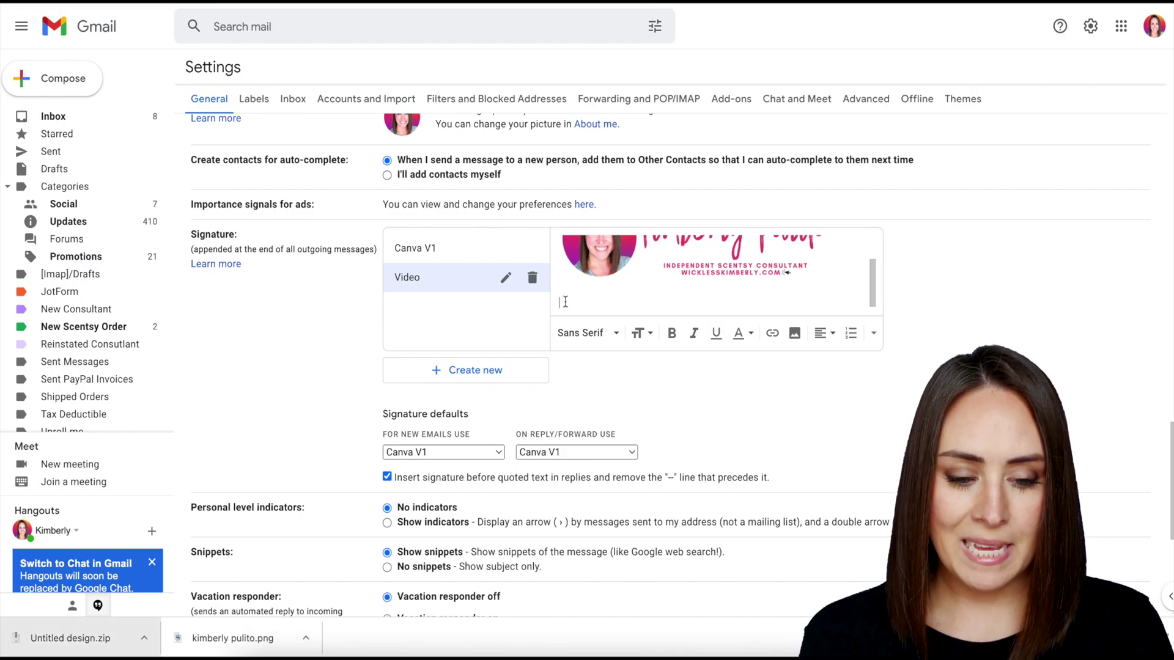
Upload the Facebook, YouTube and Instagram PNG icons from the computer in a row beneath the banner.
click(794, 337)
click(448, 133)
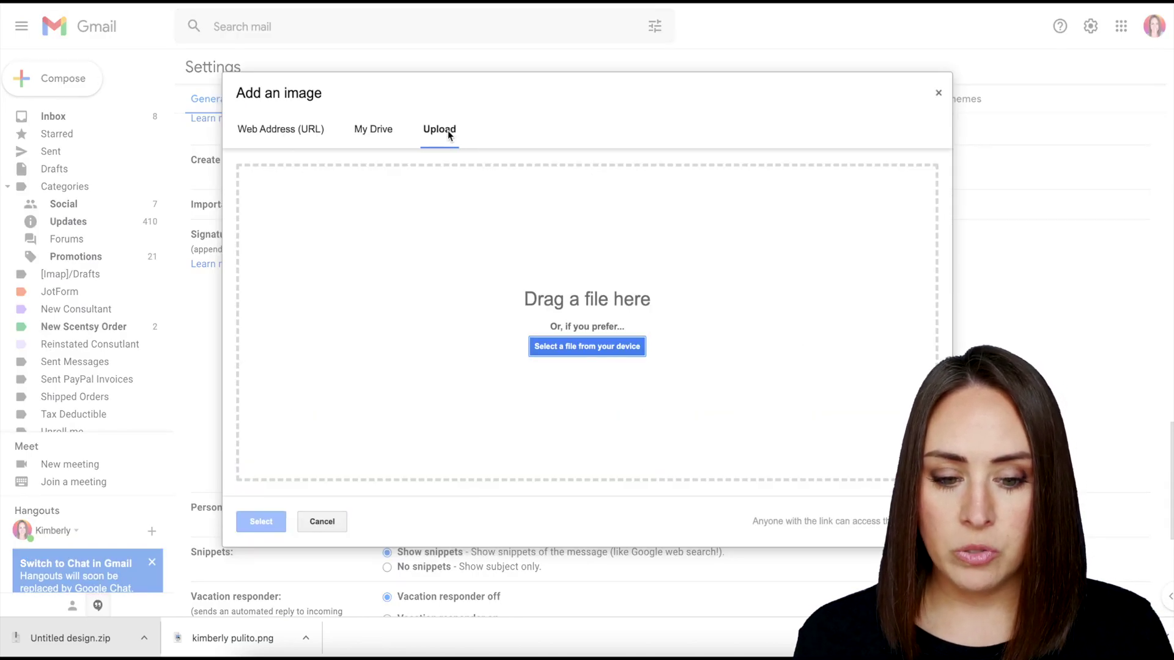
click(558, 348)
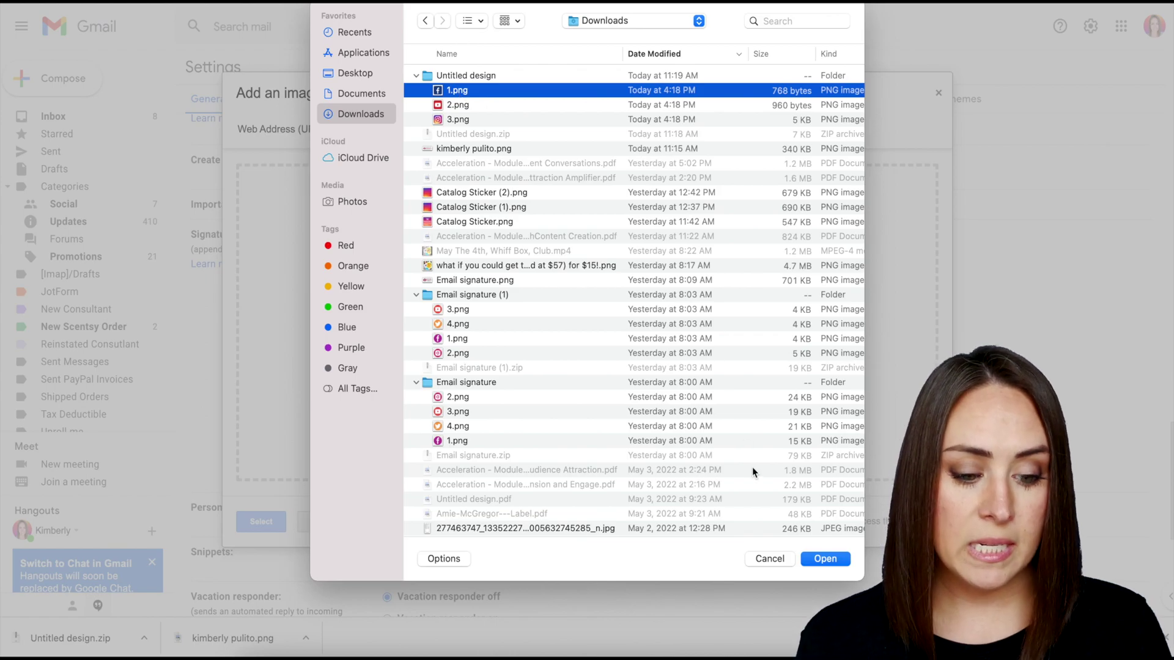
click(821, 559)
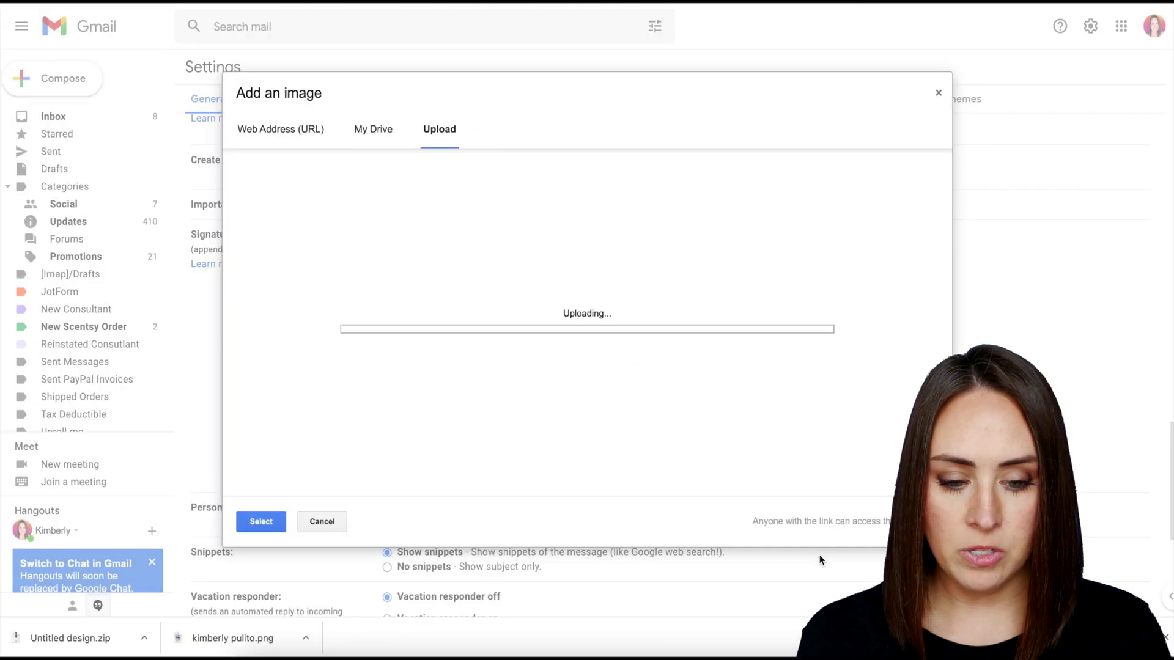
click(598, 302)
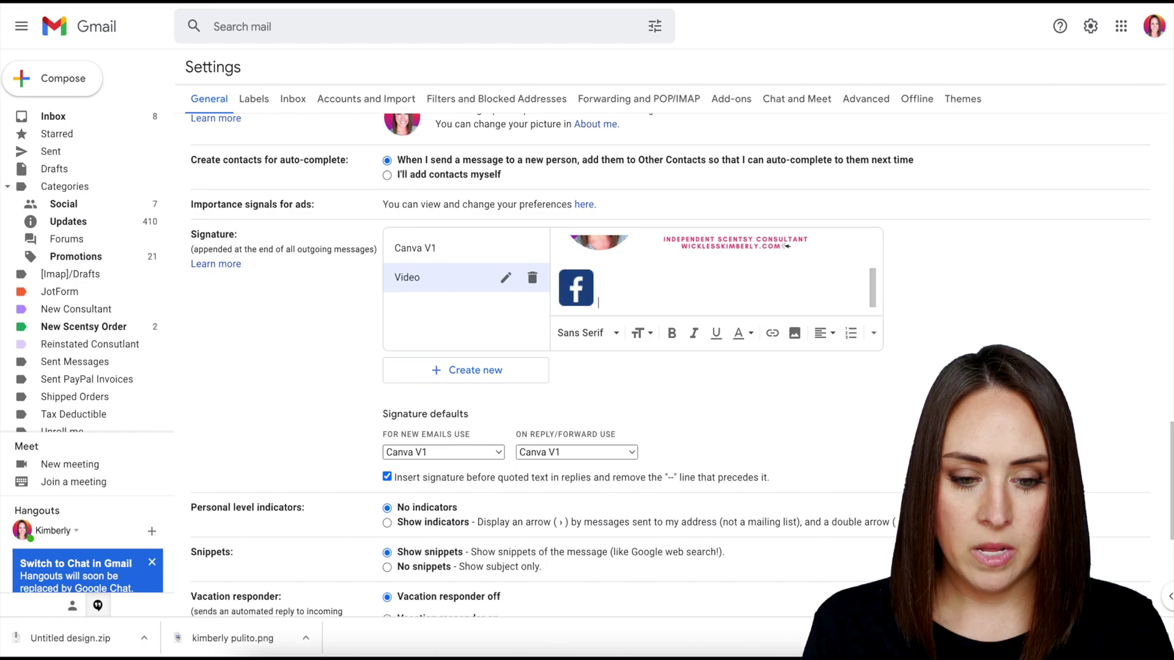
click(795, 334)
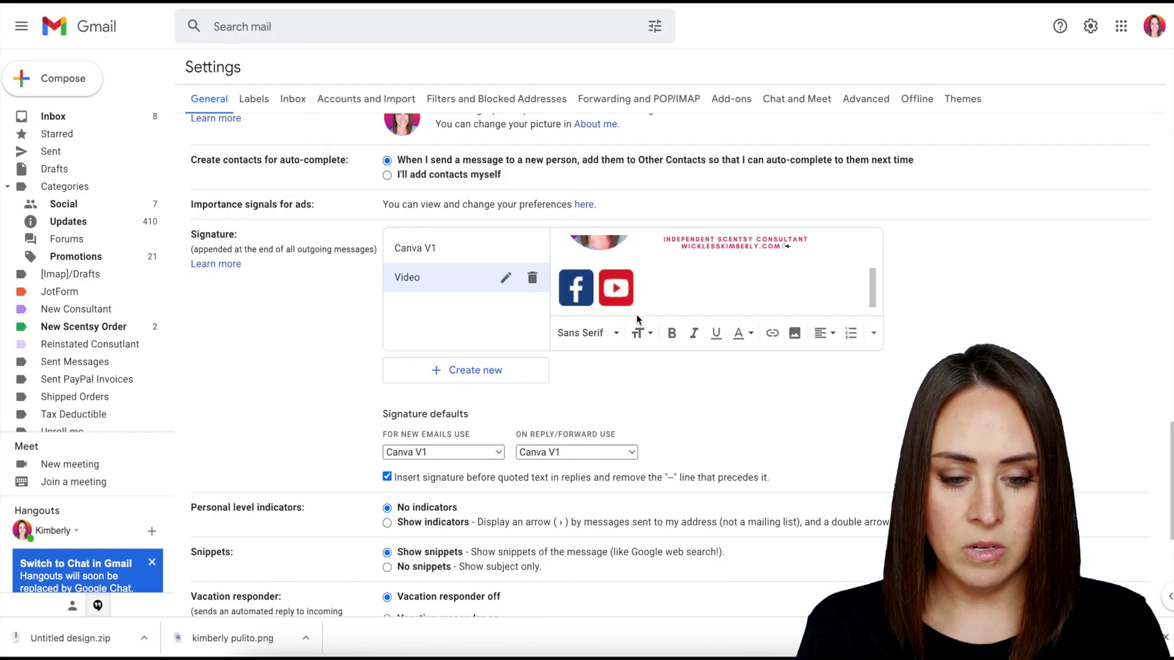
click(795, 335)
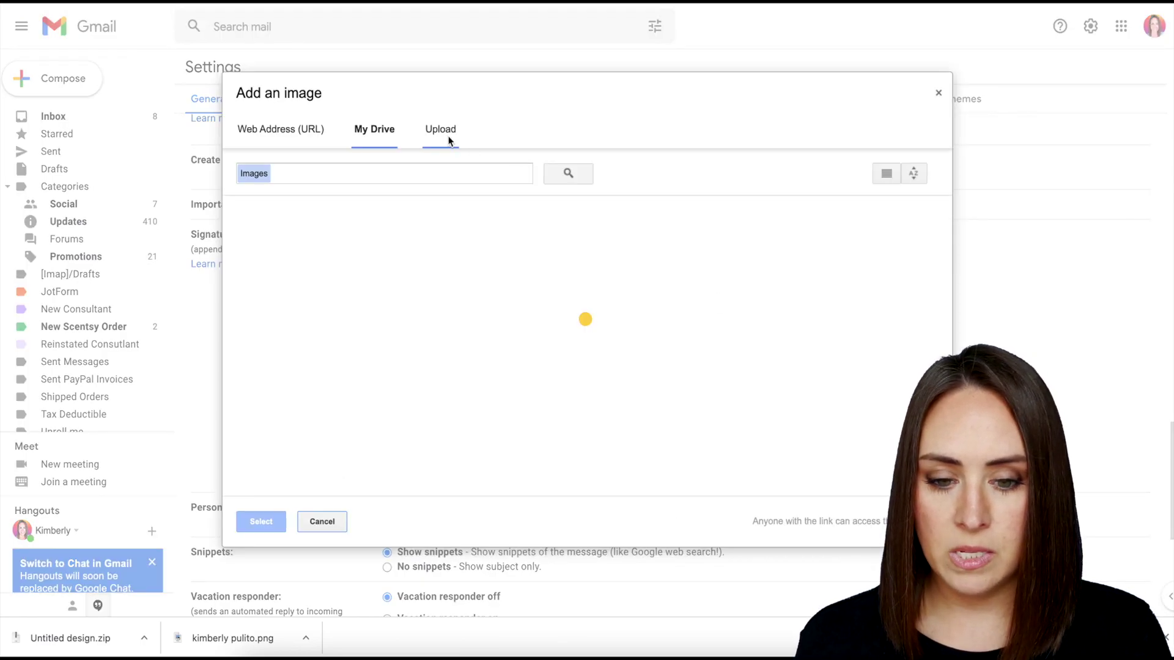
click(445, 129)
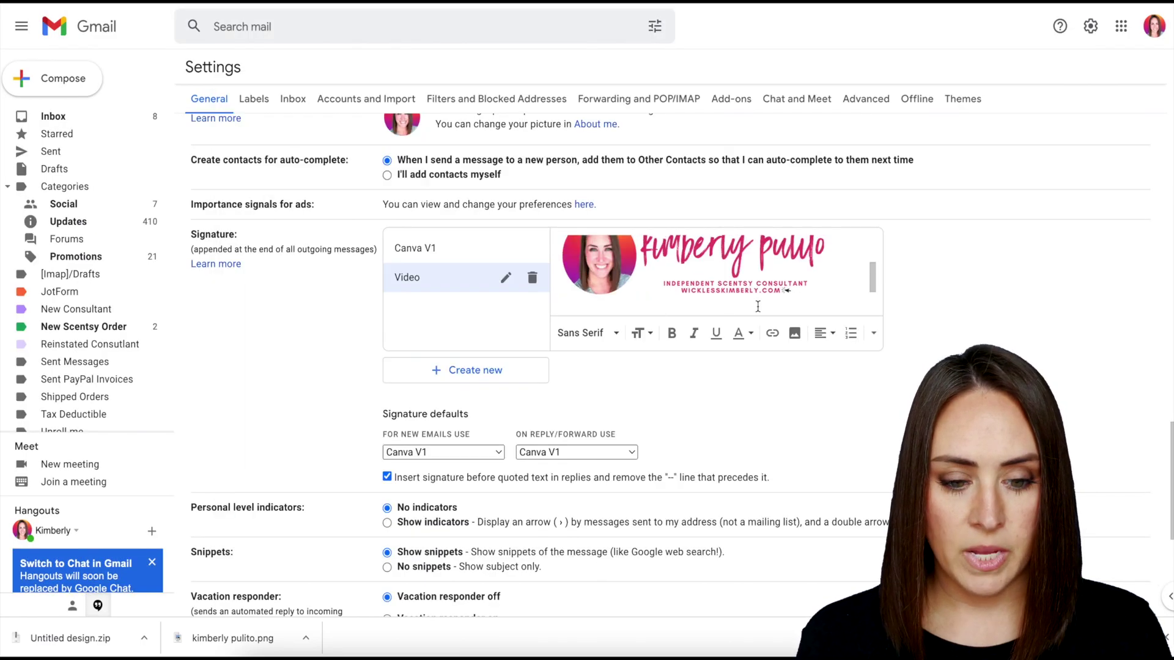
scroll(757, 306, down, 1)
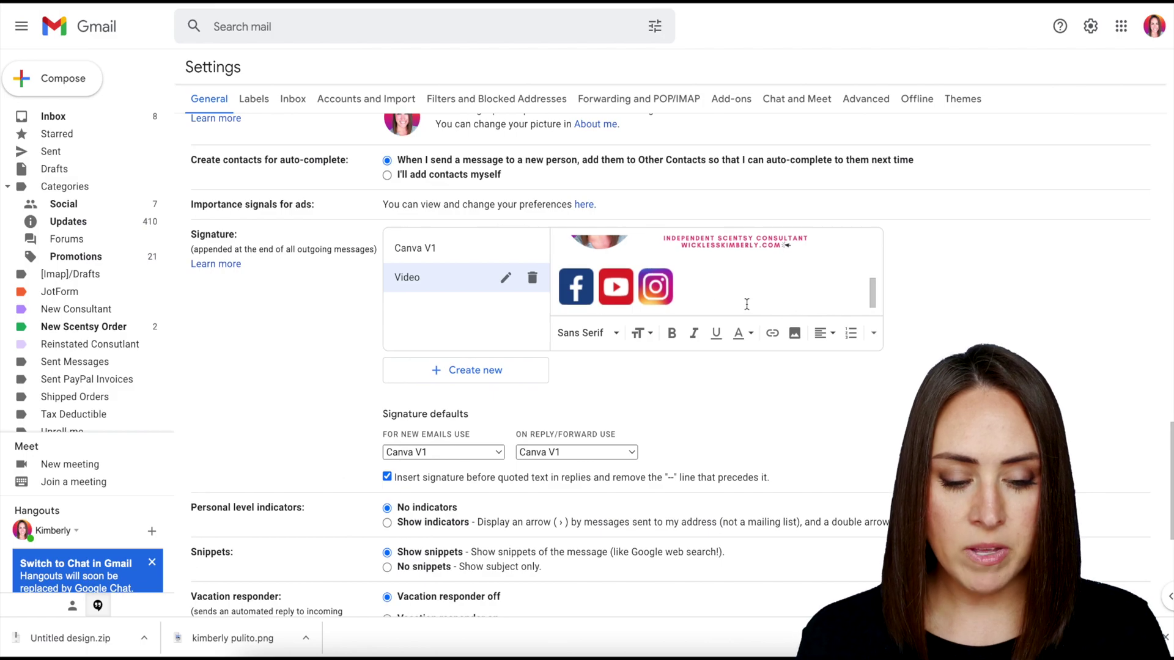
Link the Instagram icon to the consultant's Instagram profile URL.
click(661, 290)
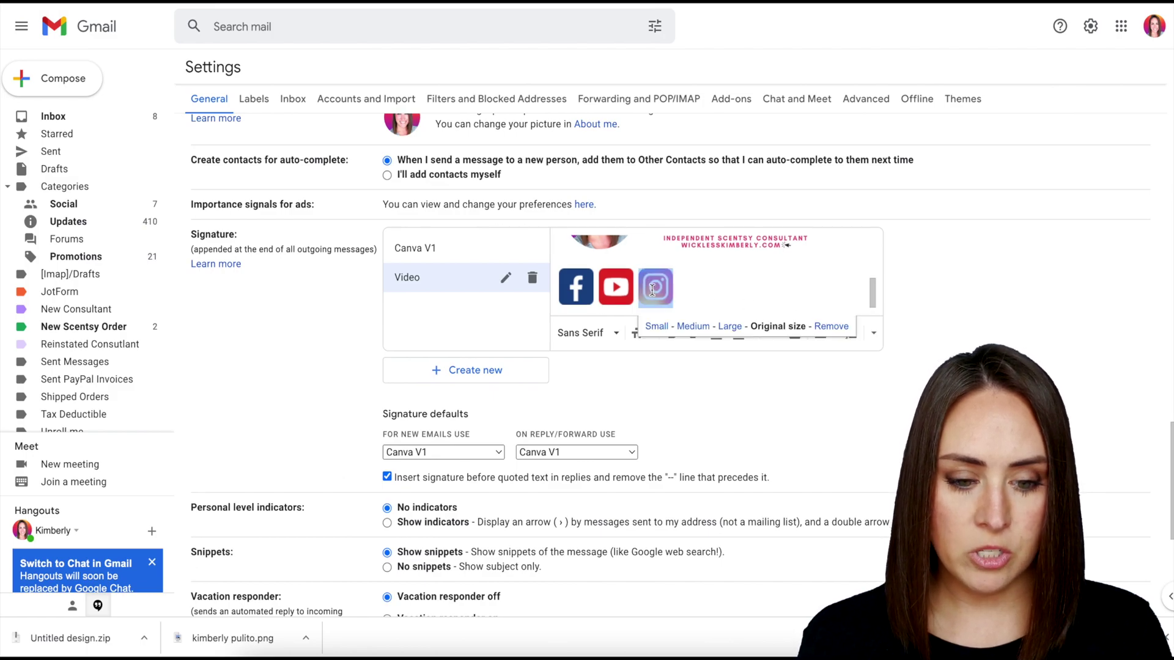
click(770, 344)
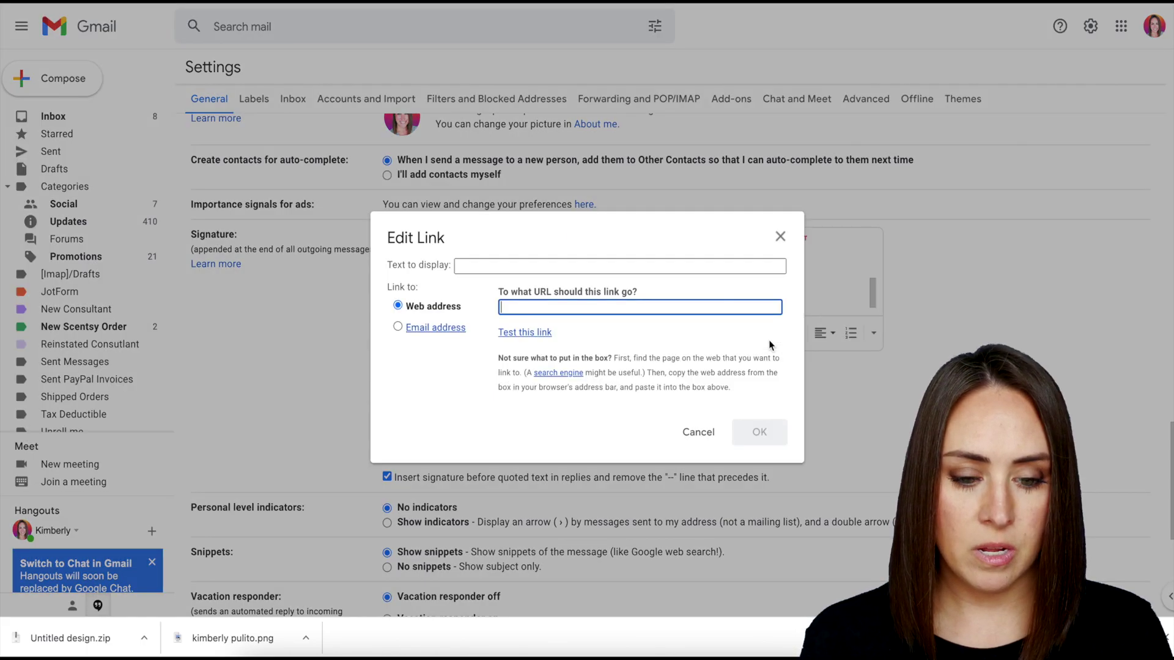
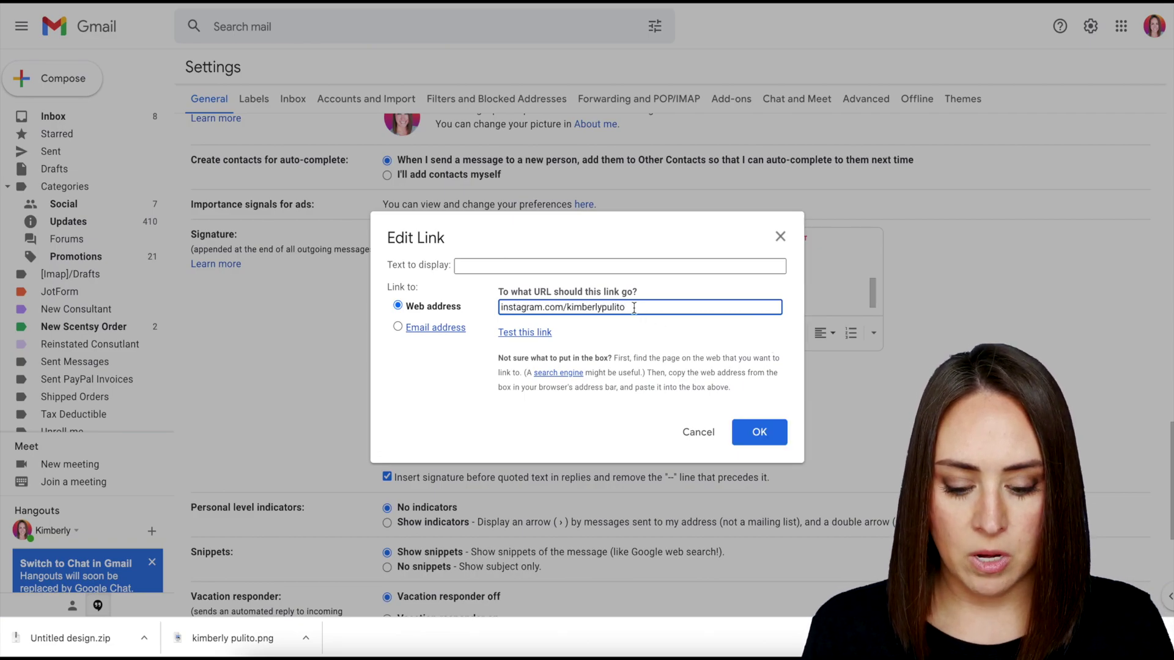
key(shift+Home)
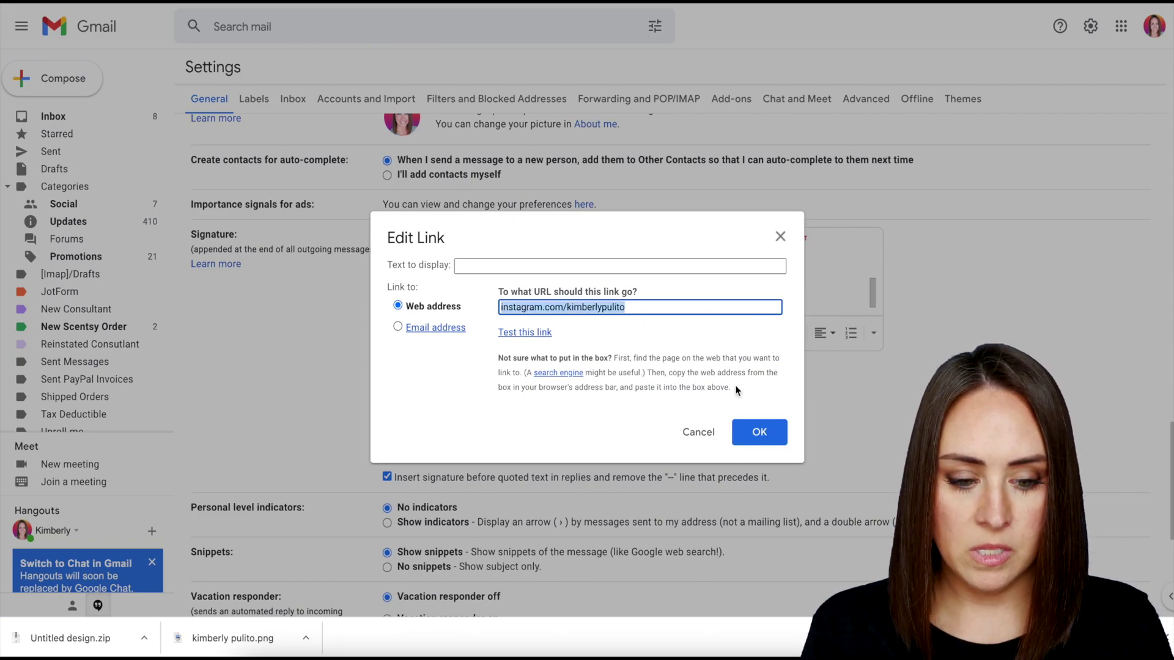
click(761, 433)
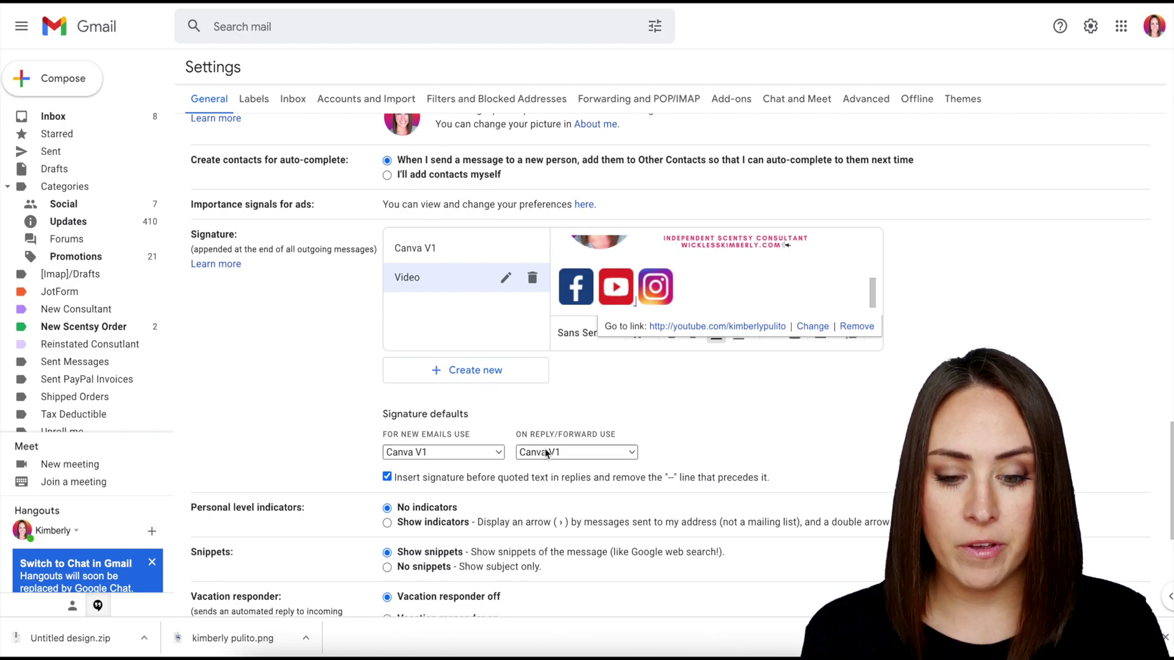
Set Video as the default signature for new emails and for replies/forwards, then save changes.
click(491, 456)
click(415, 469)
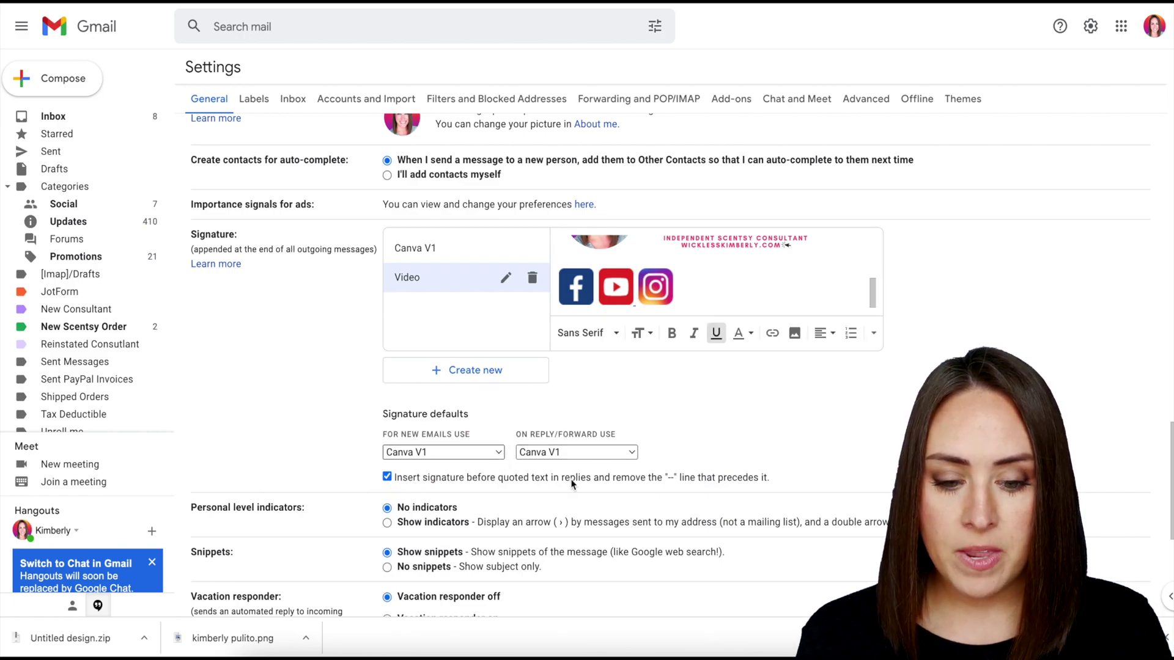
click(581, 451)
click(564, 468)
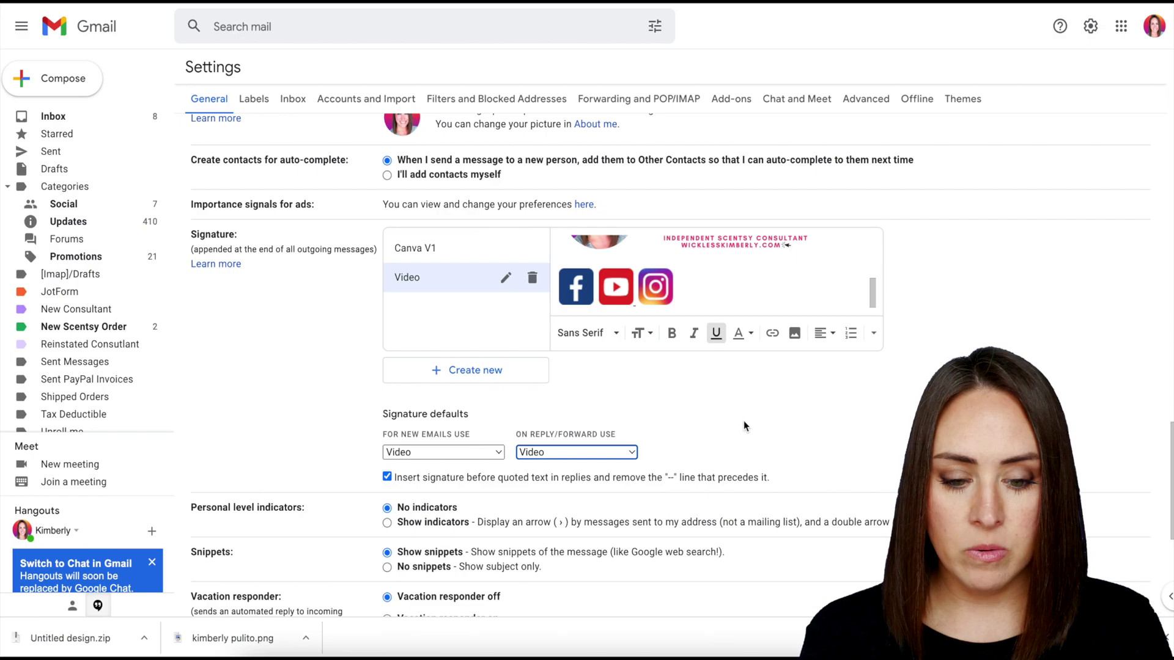
scroll(744, 421, down, 5)
click(648, 539)
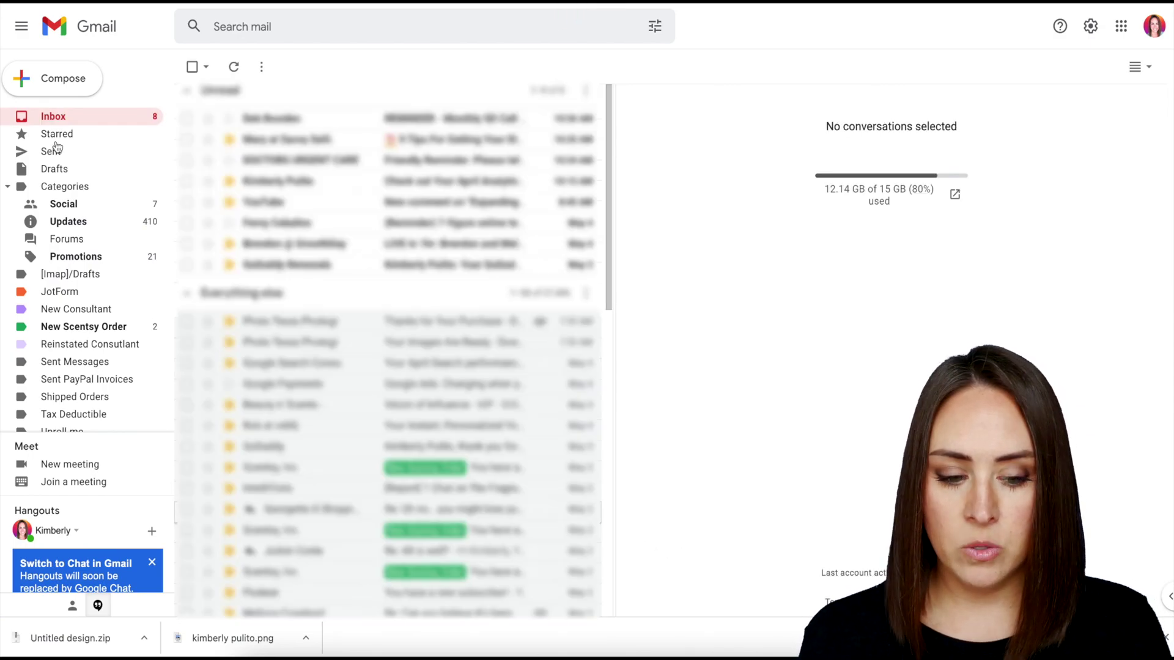
Compose a new message and check that the Video signature shows the banner and three social icons.
click(54, 78)
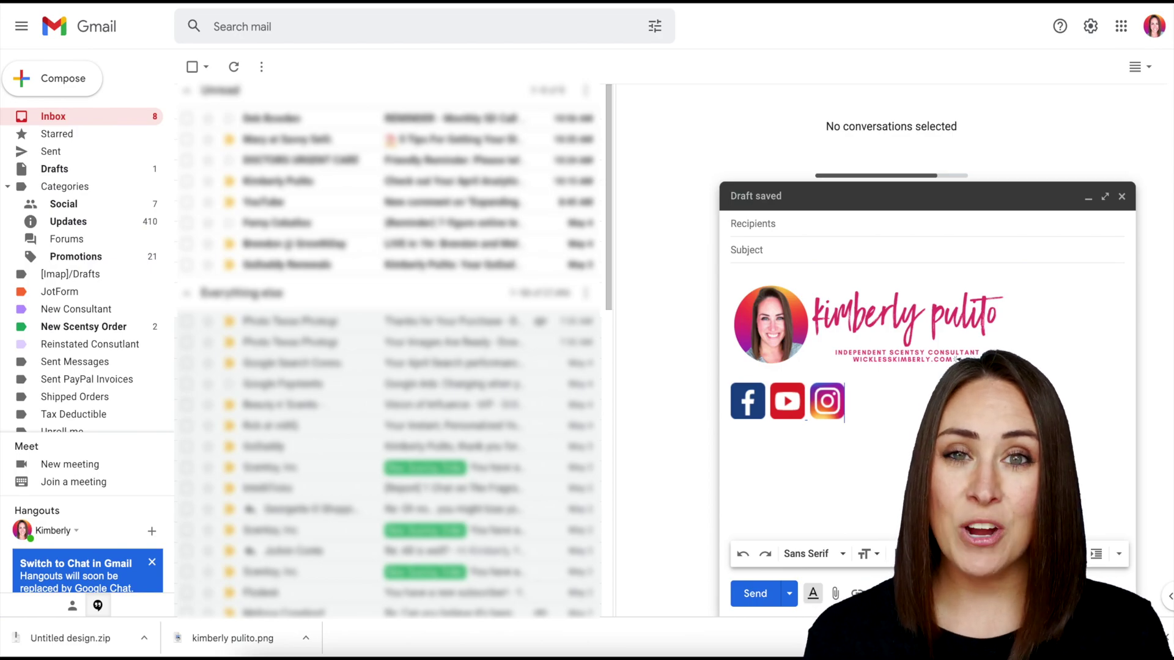
click(797, 415)
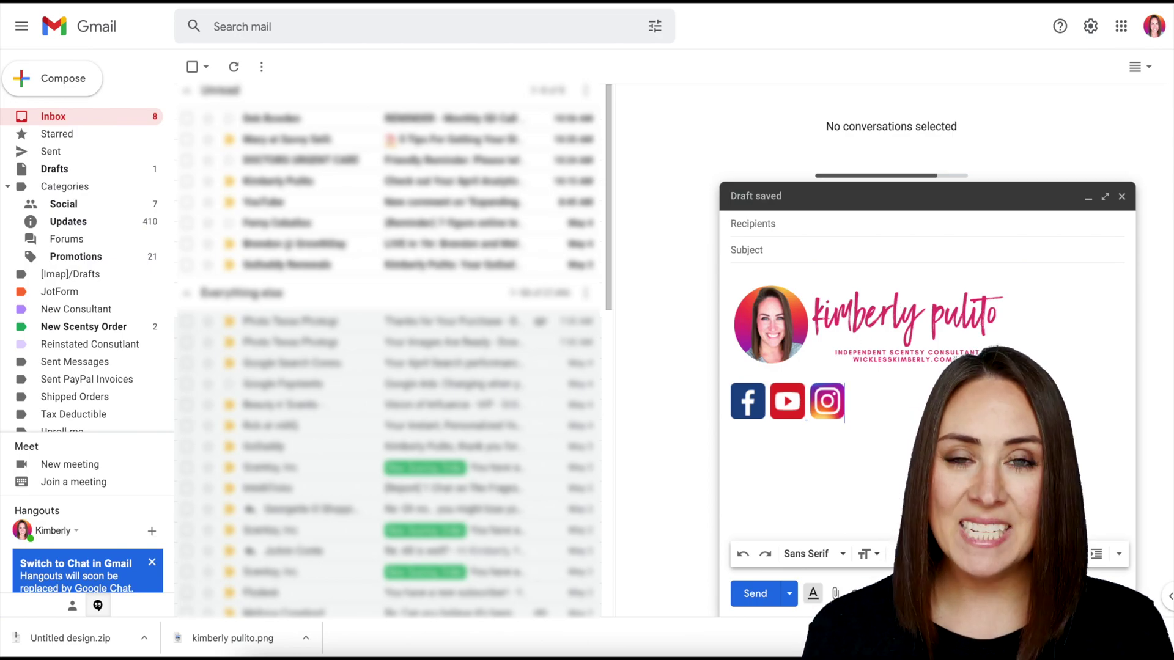